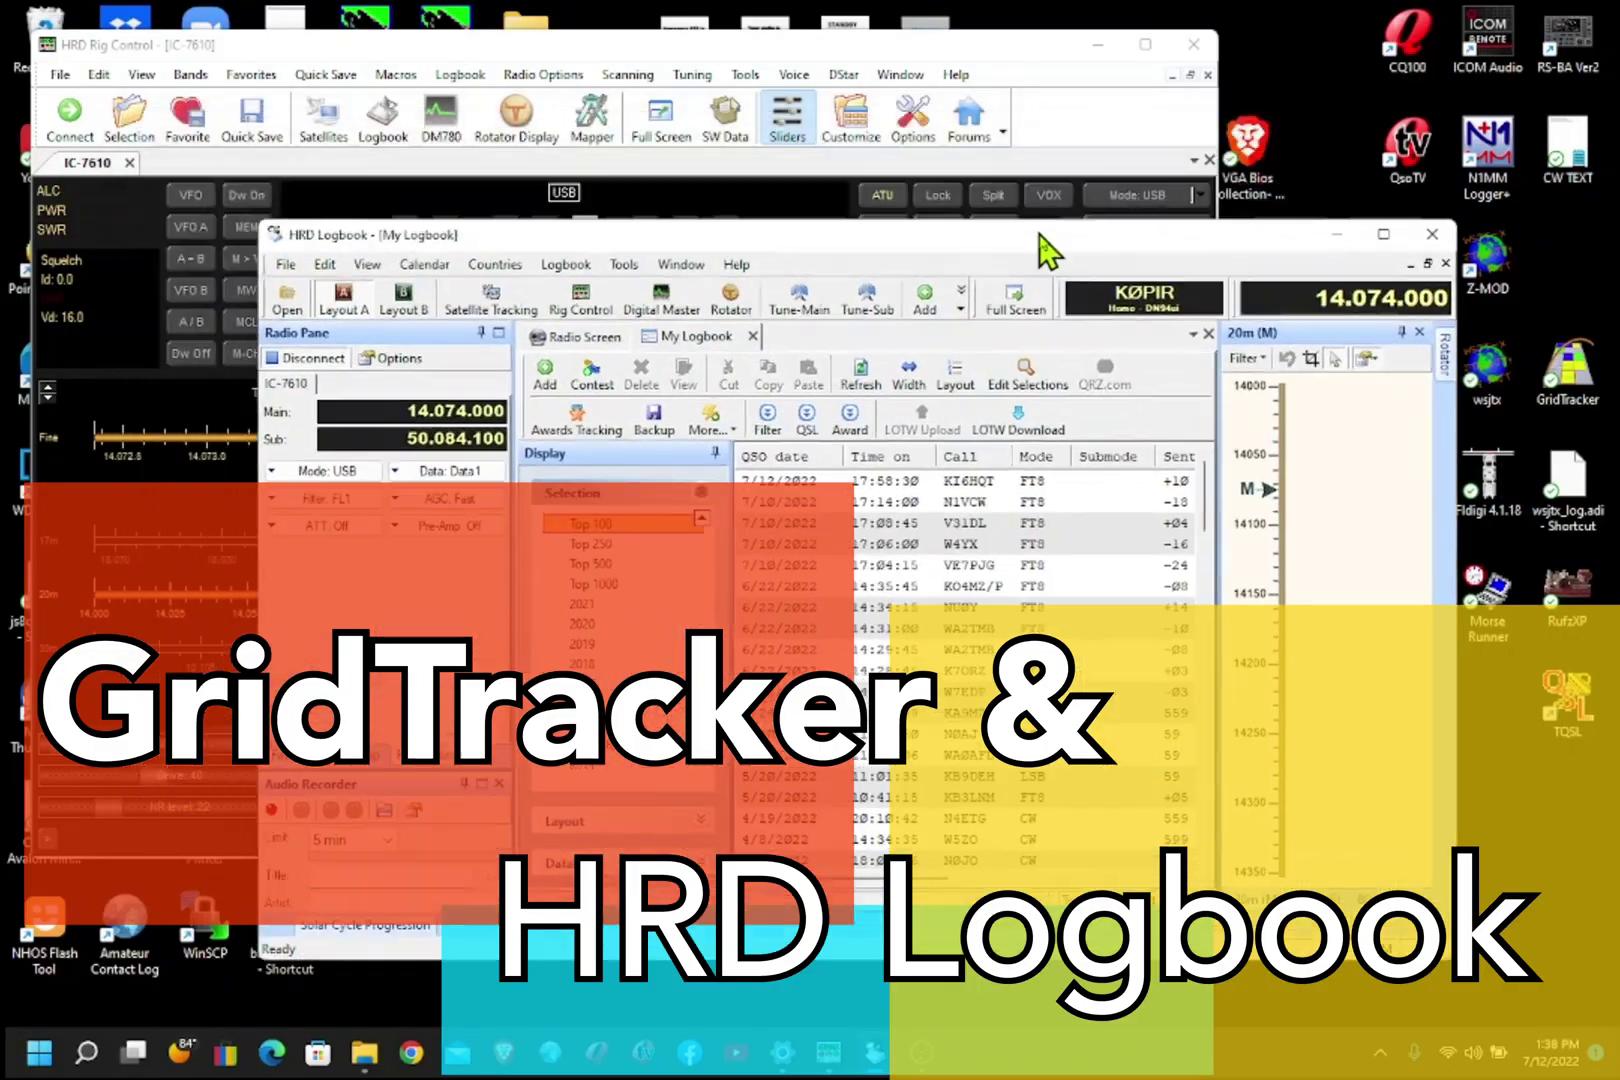
- Move the HRD Logbook window to uncover more of Rig Control, and bring each of the two windows to the front
left_click_drag(1040, 235, 1207, 327)
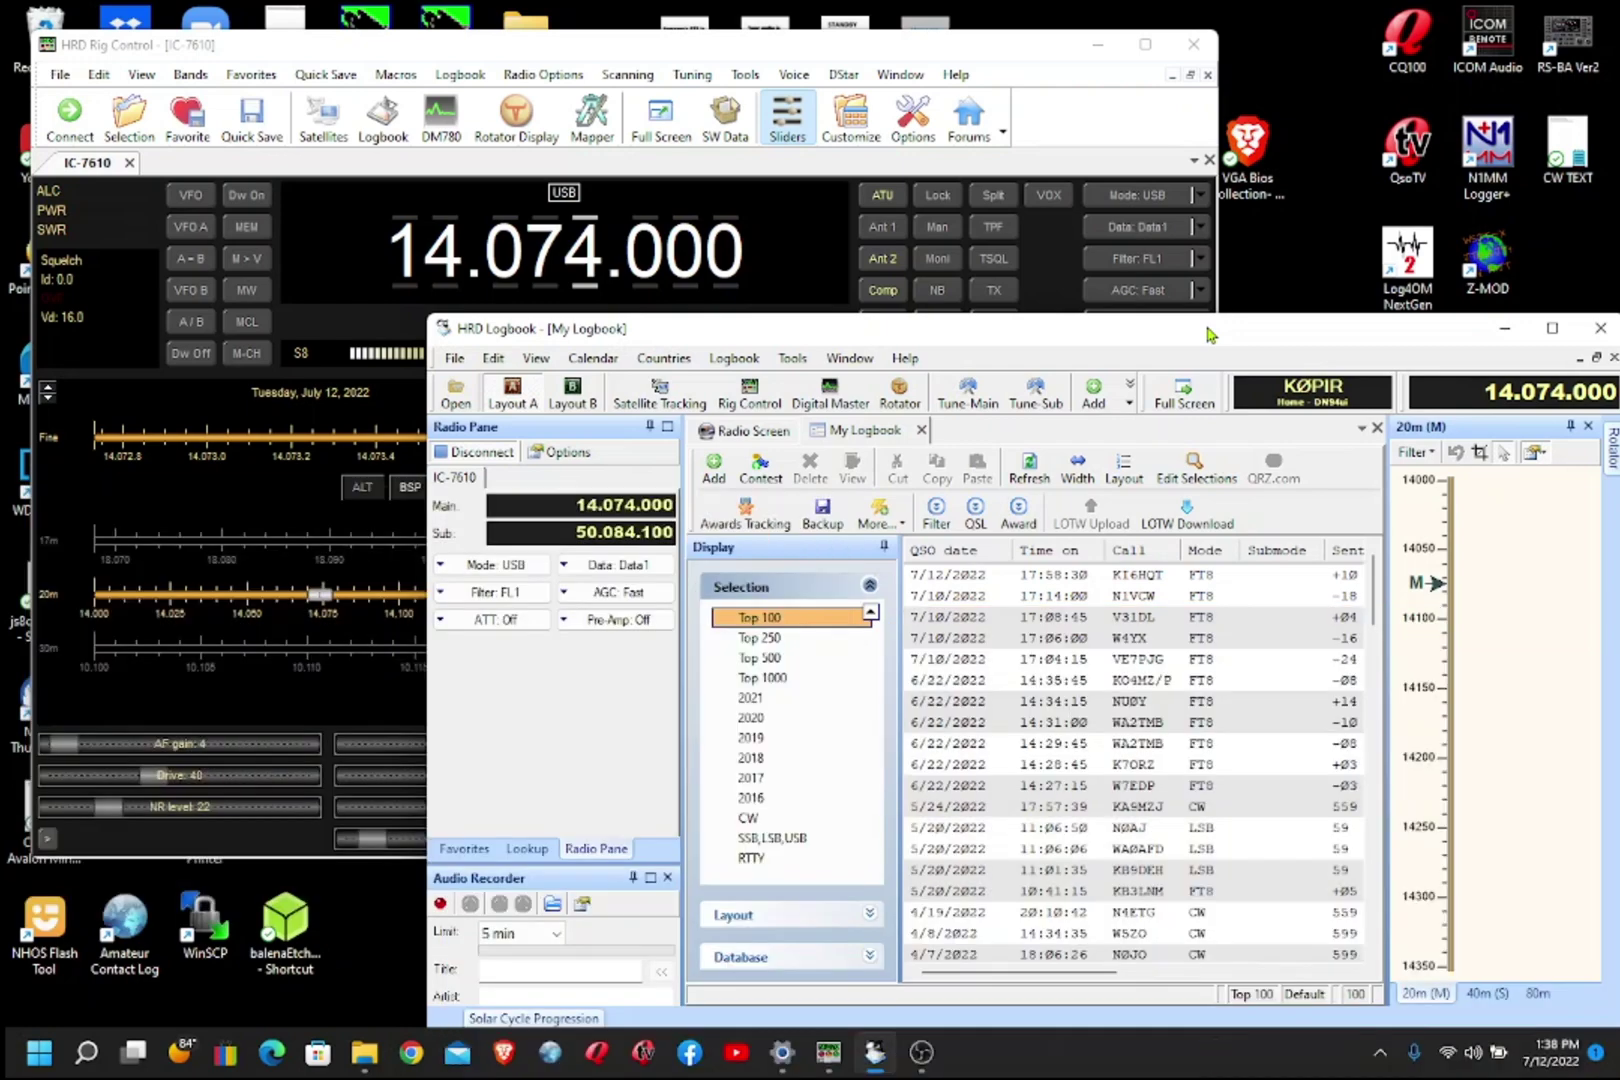
left_click_drag(1210, 333, 1204, 304)
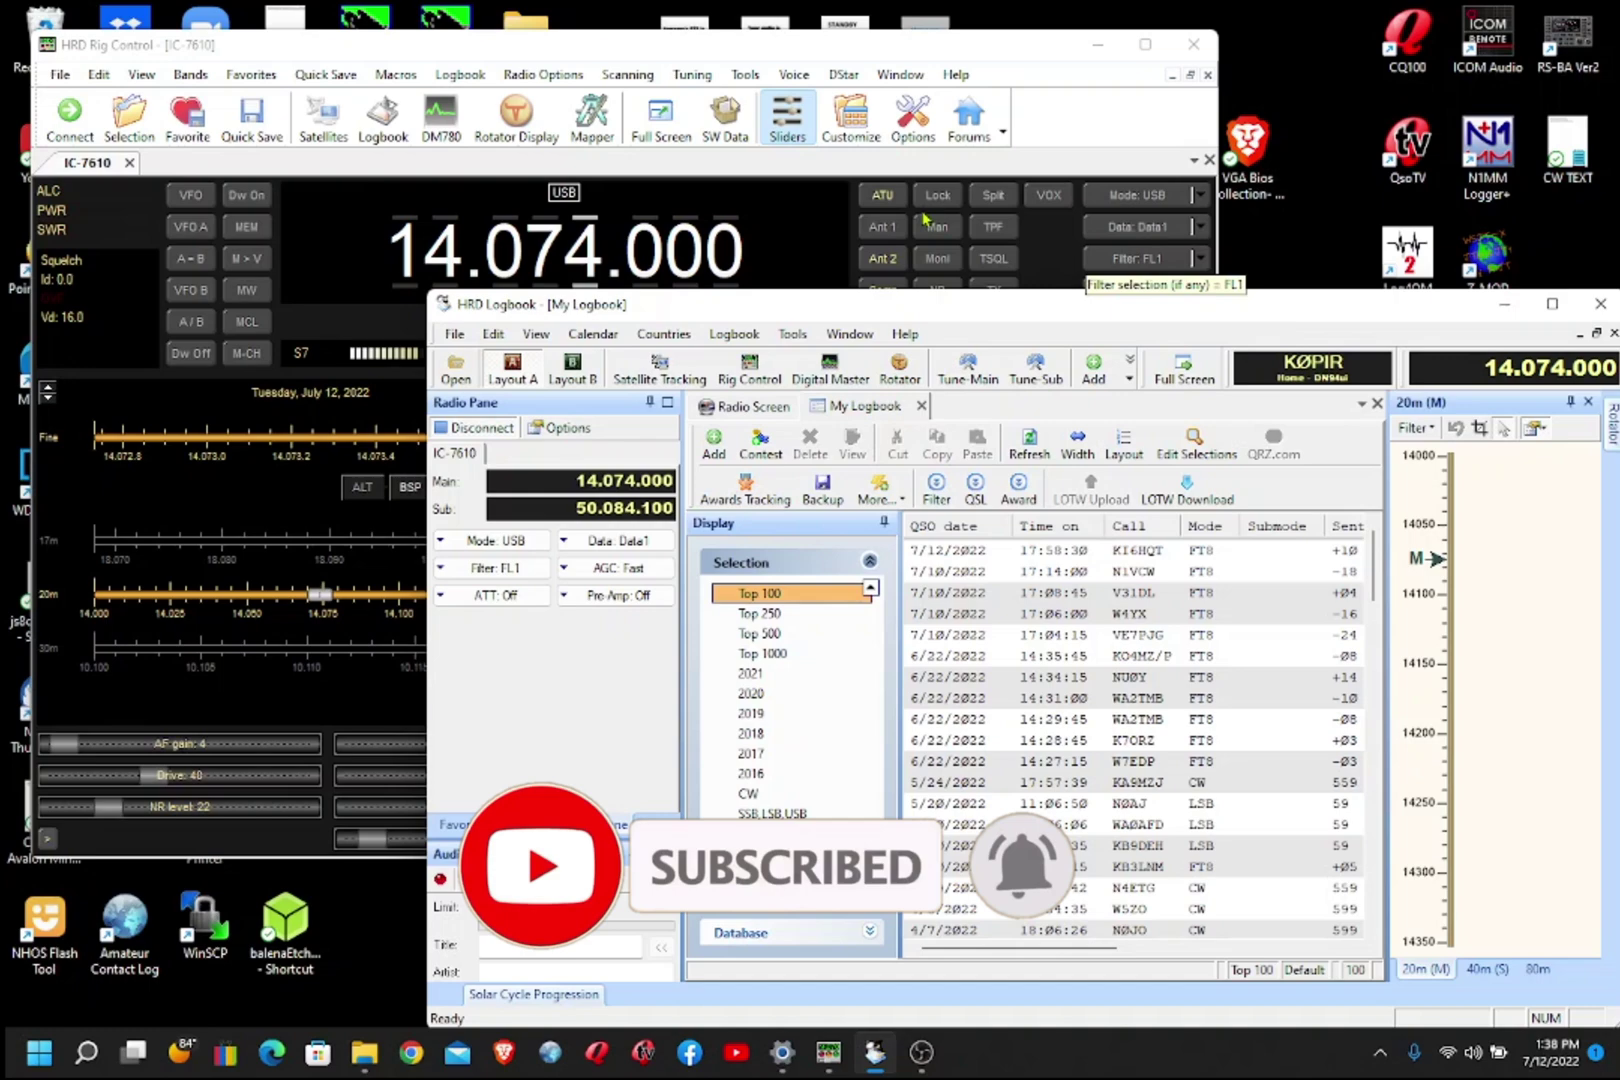
left_click(532, 52)
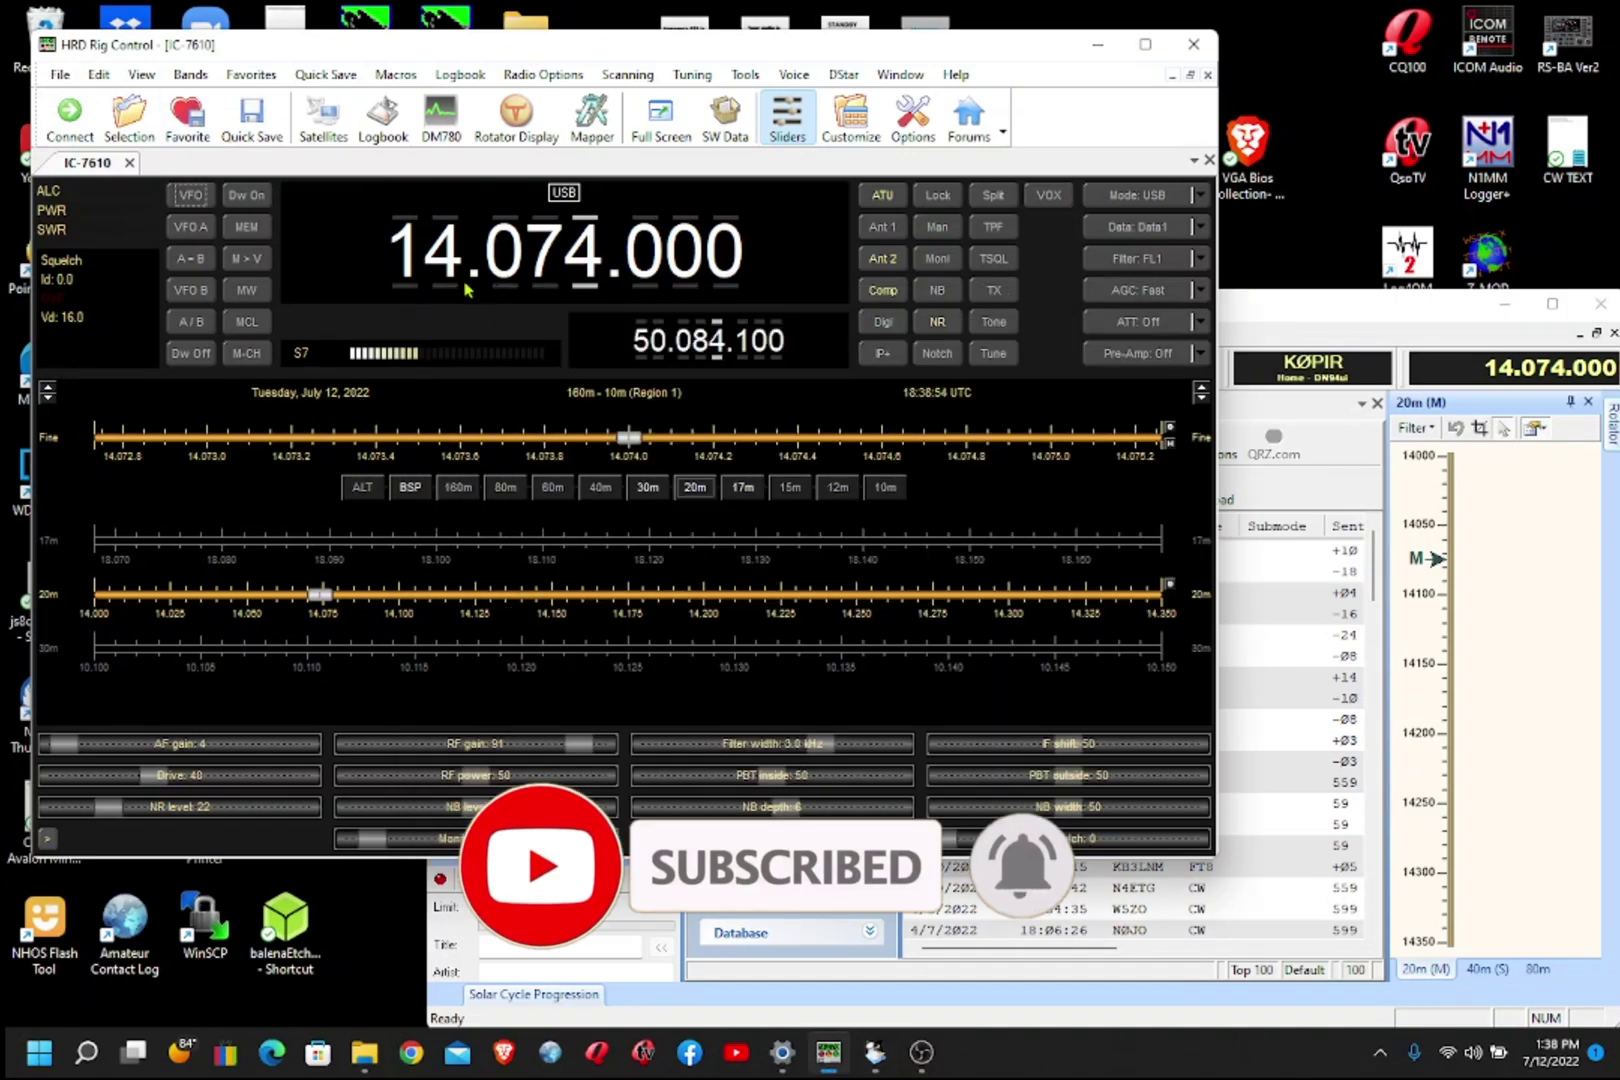
left_click(1297, 311)
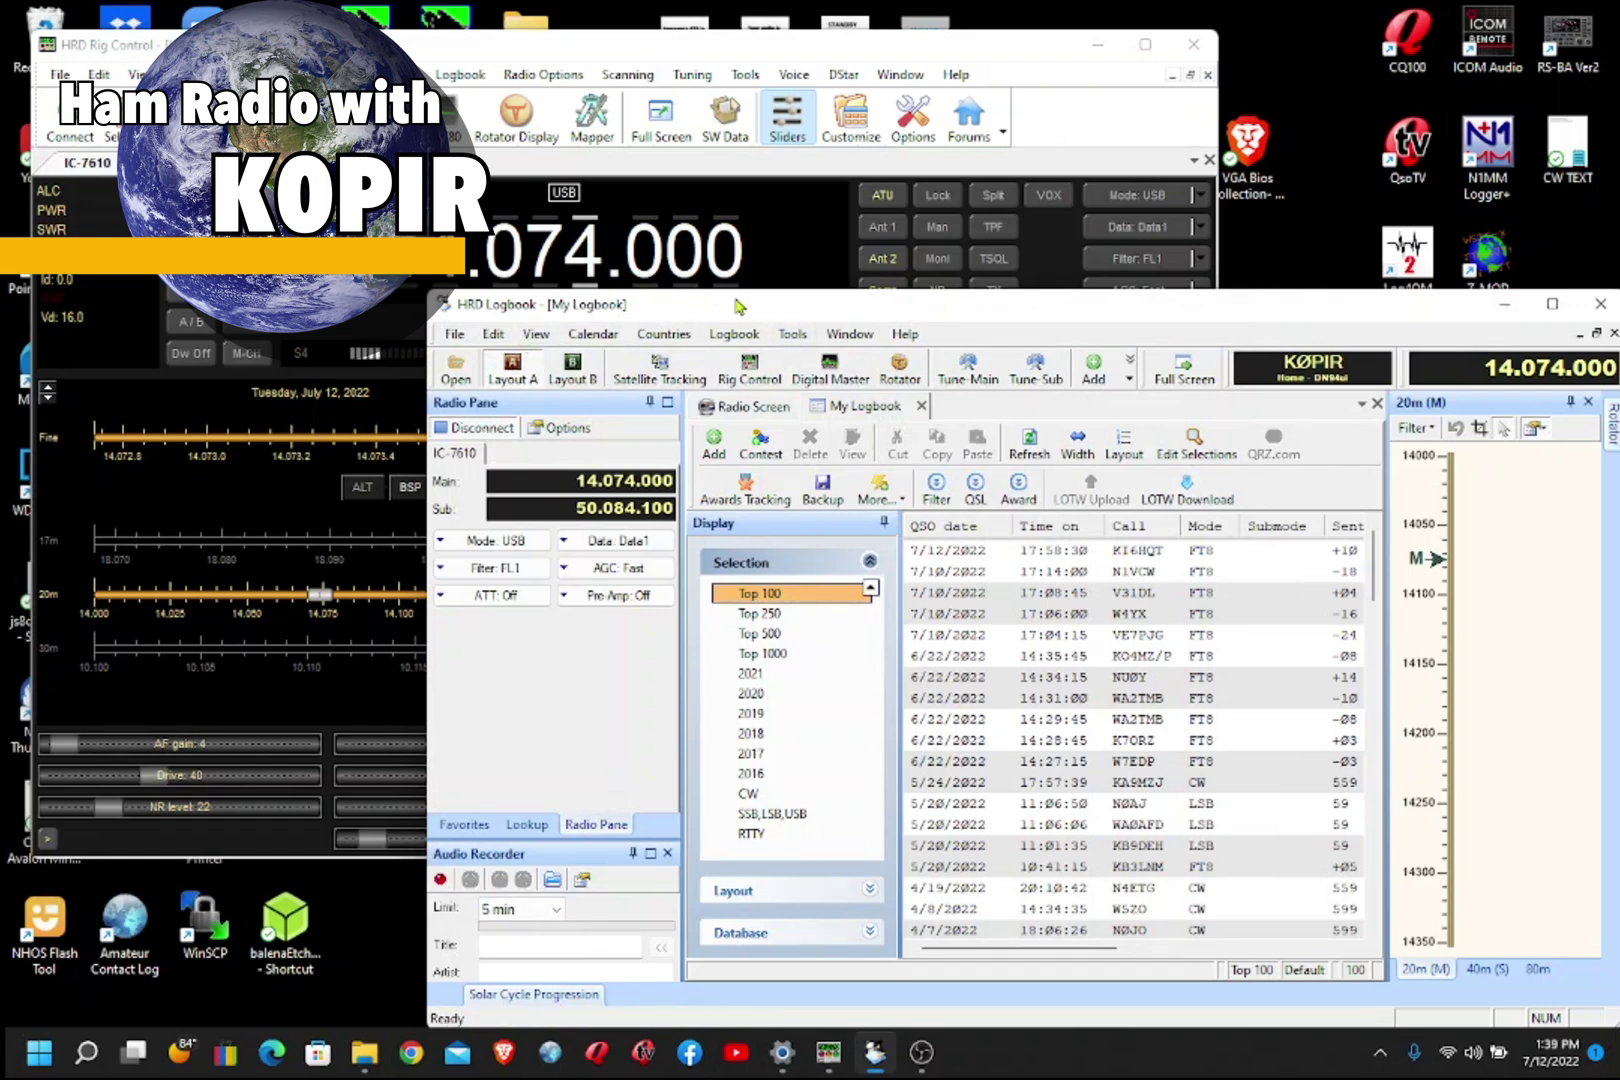
- Check the UDP send and receive options in HRD Logbook's QSO Forwarding configuration, and close it
left_click(795, 337)
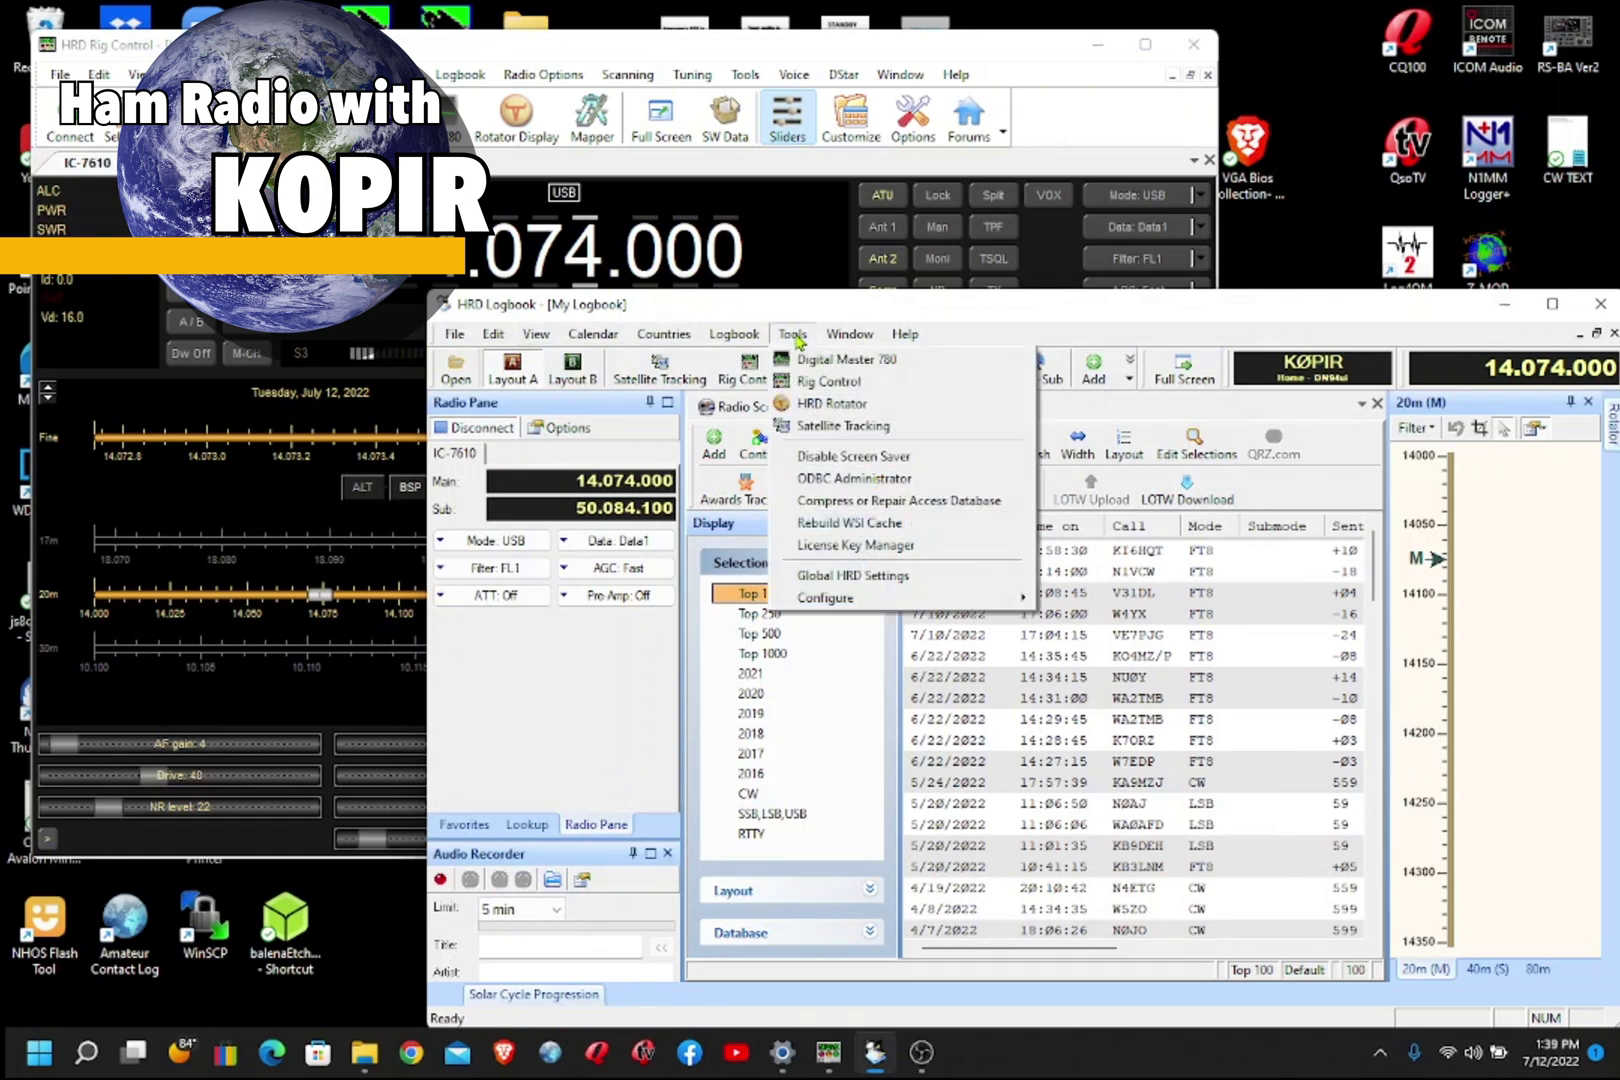
mouse_move(866, 602)
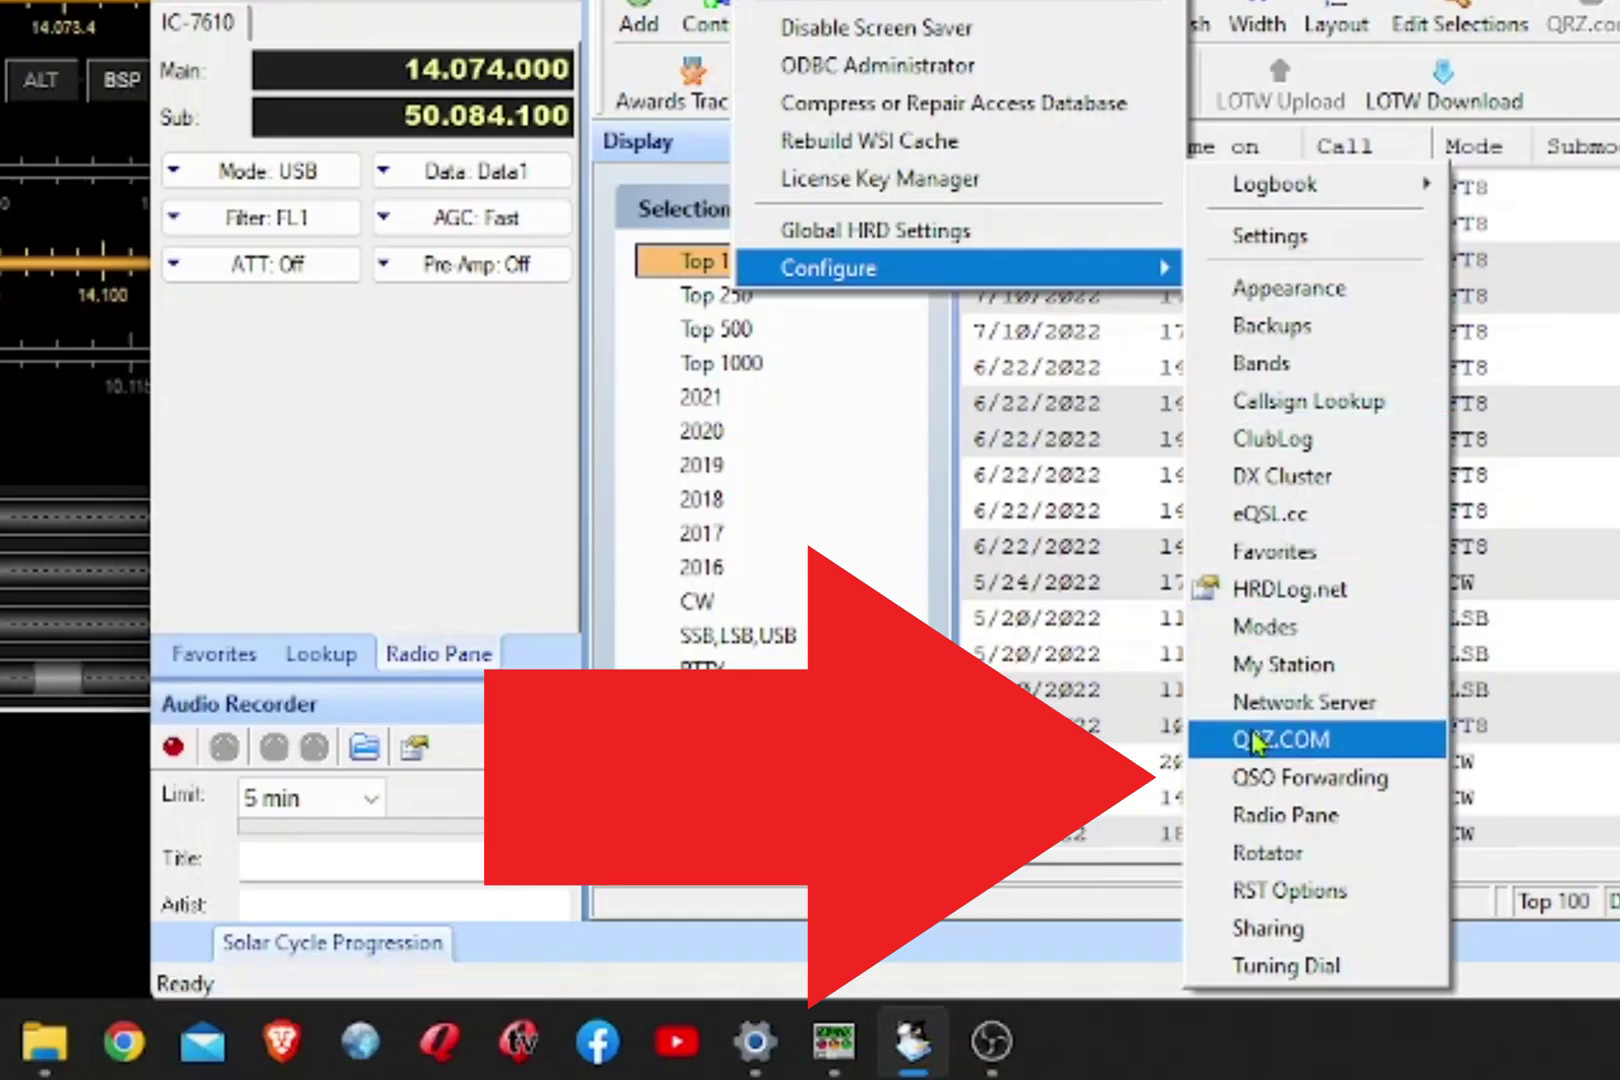
left_click(1254, 796)
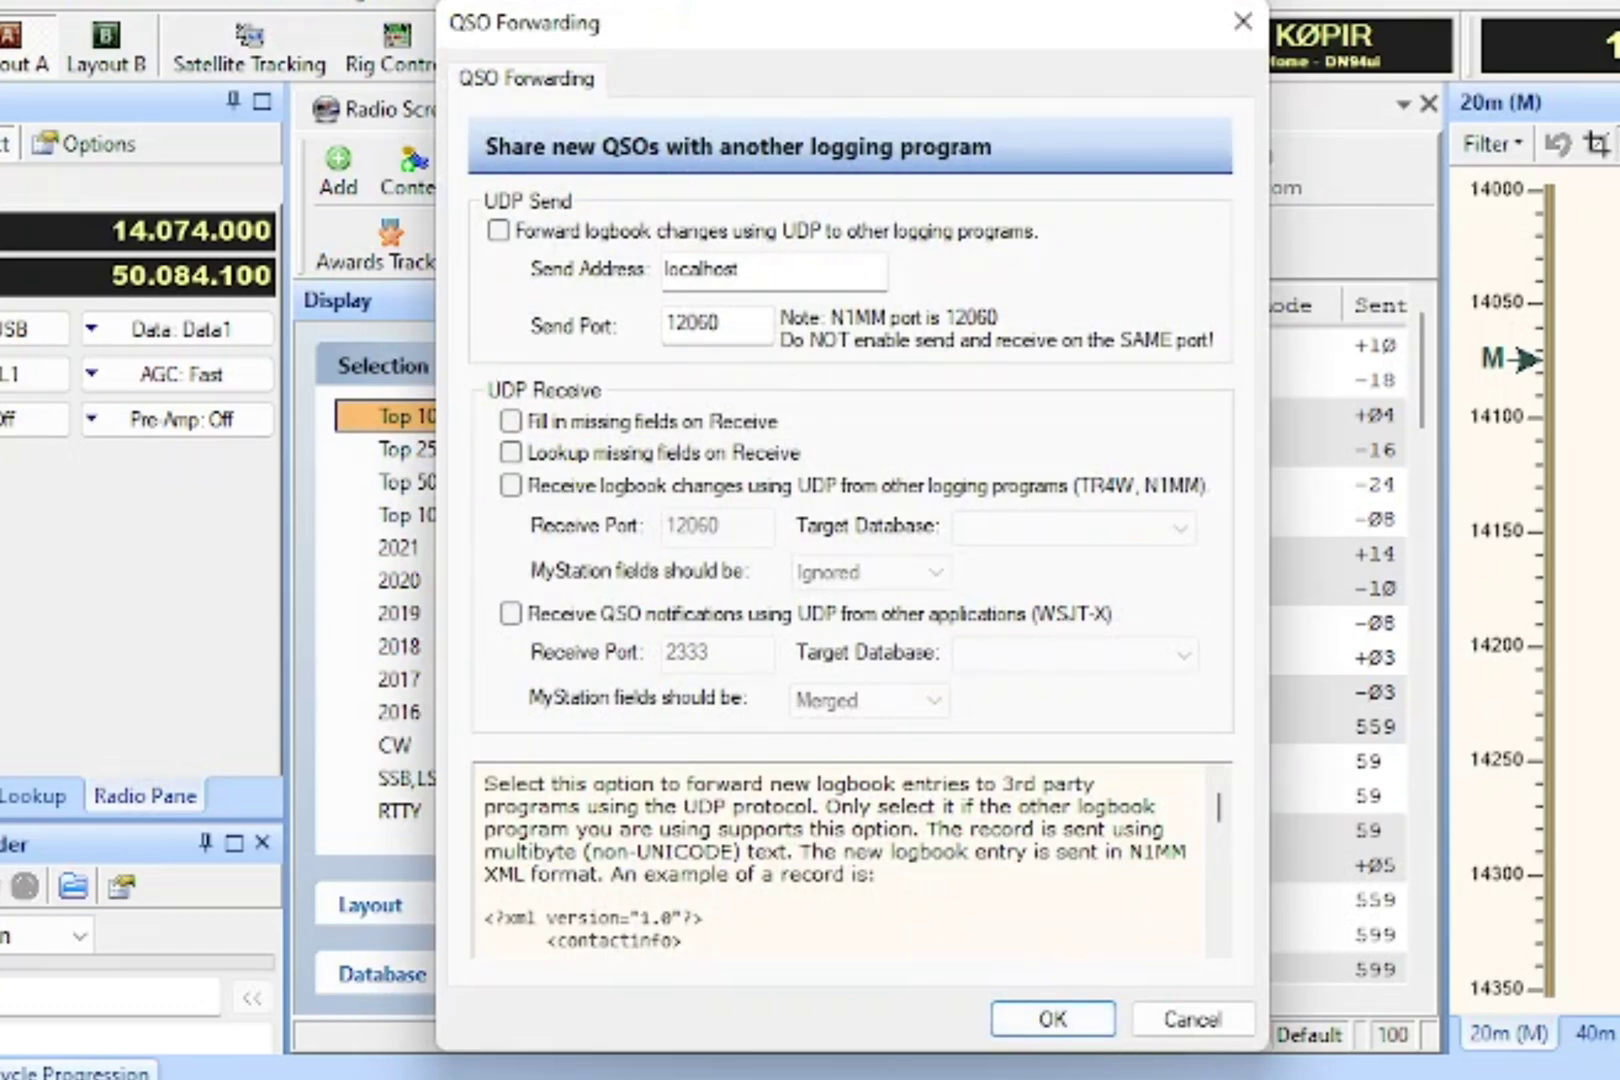
left_click(1062, 1034)
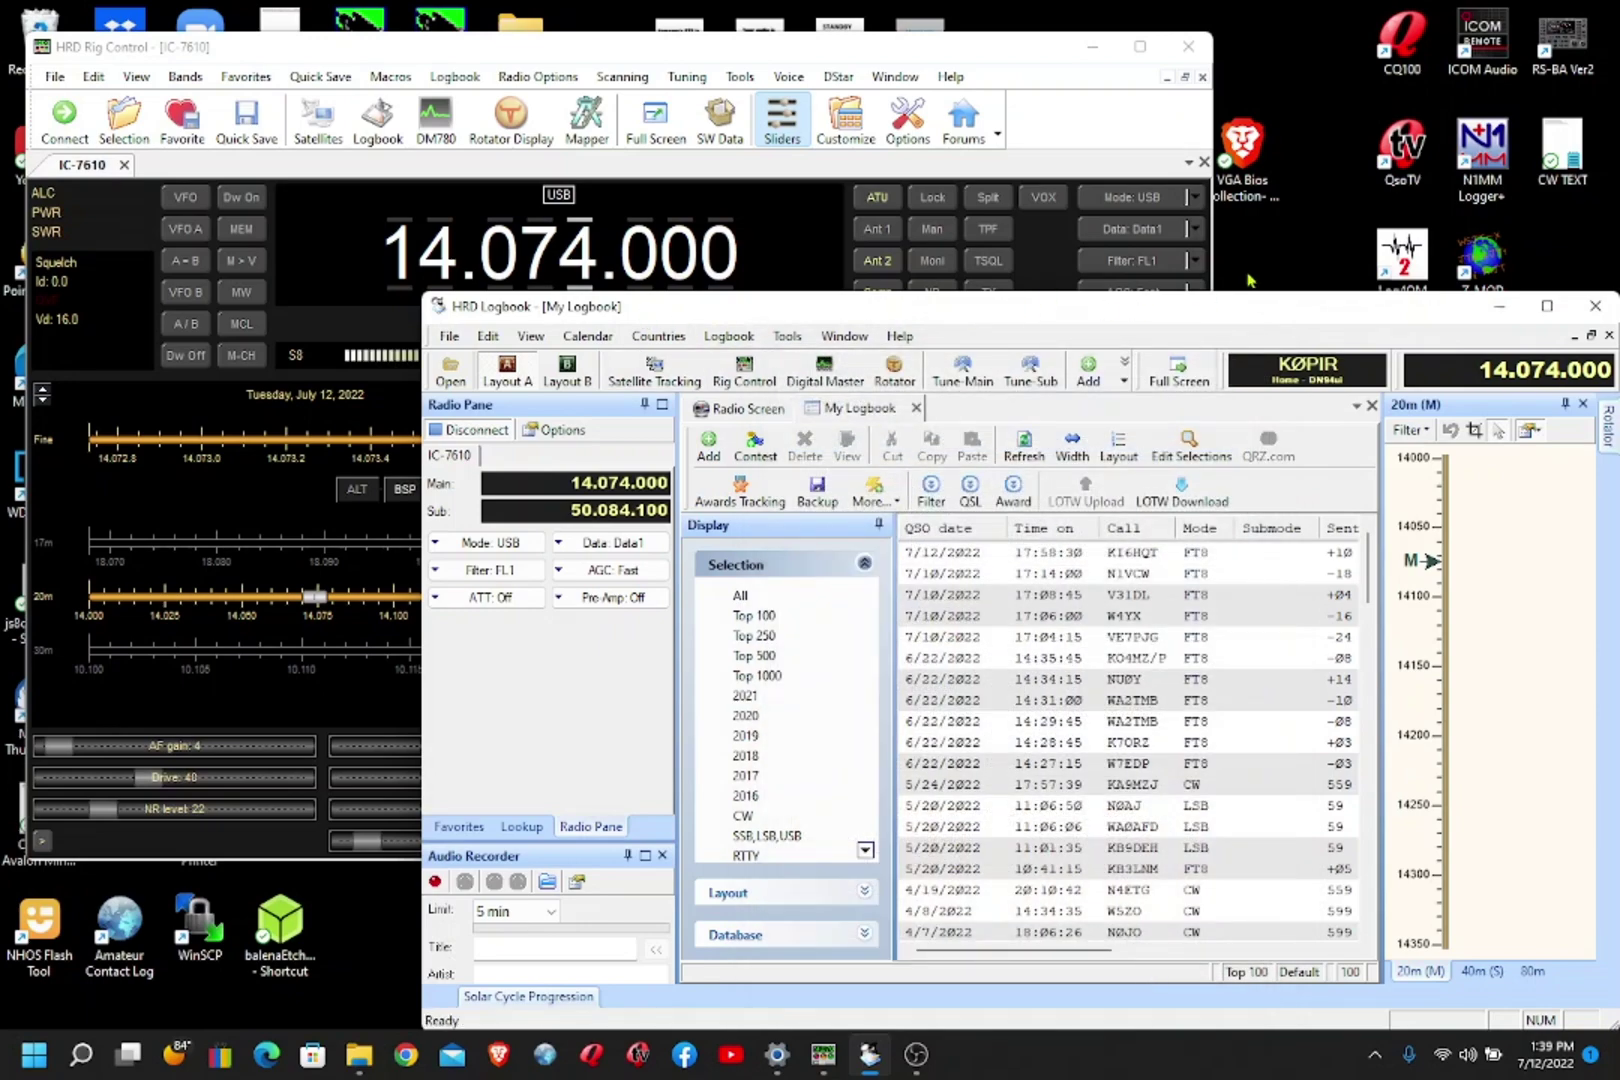
- Minimize the HRD Logbook and Rig Control windows, and start WSJT-X from the desktop
left_click(1499, 307)
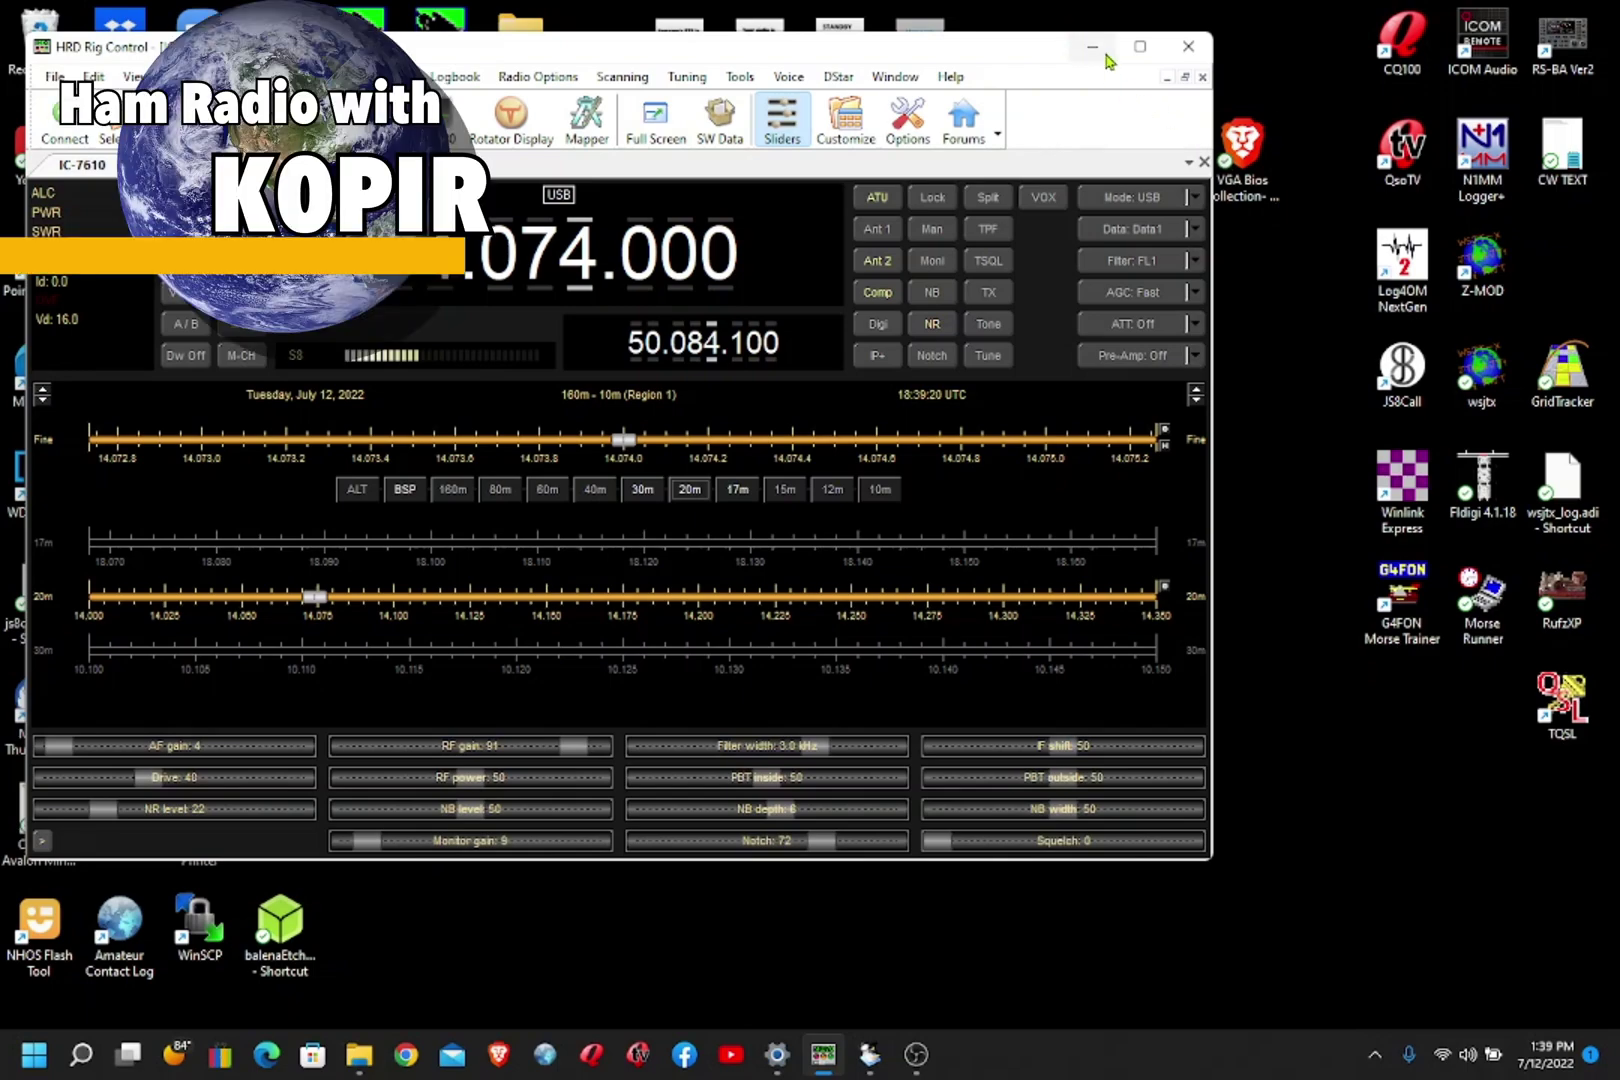
key("super+d")
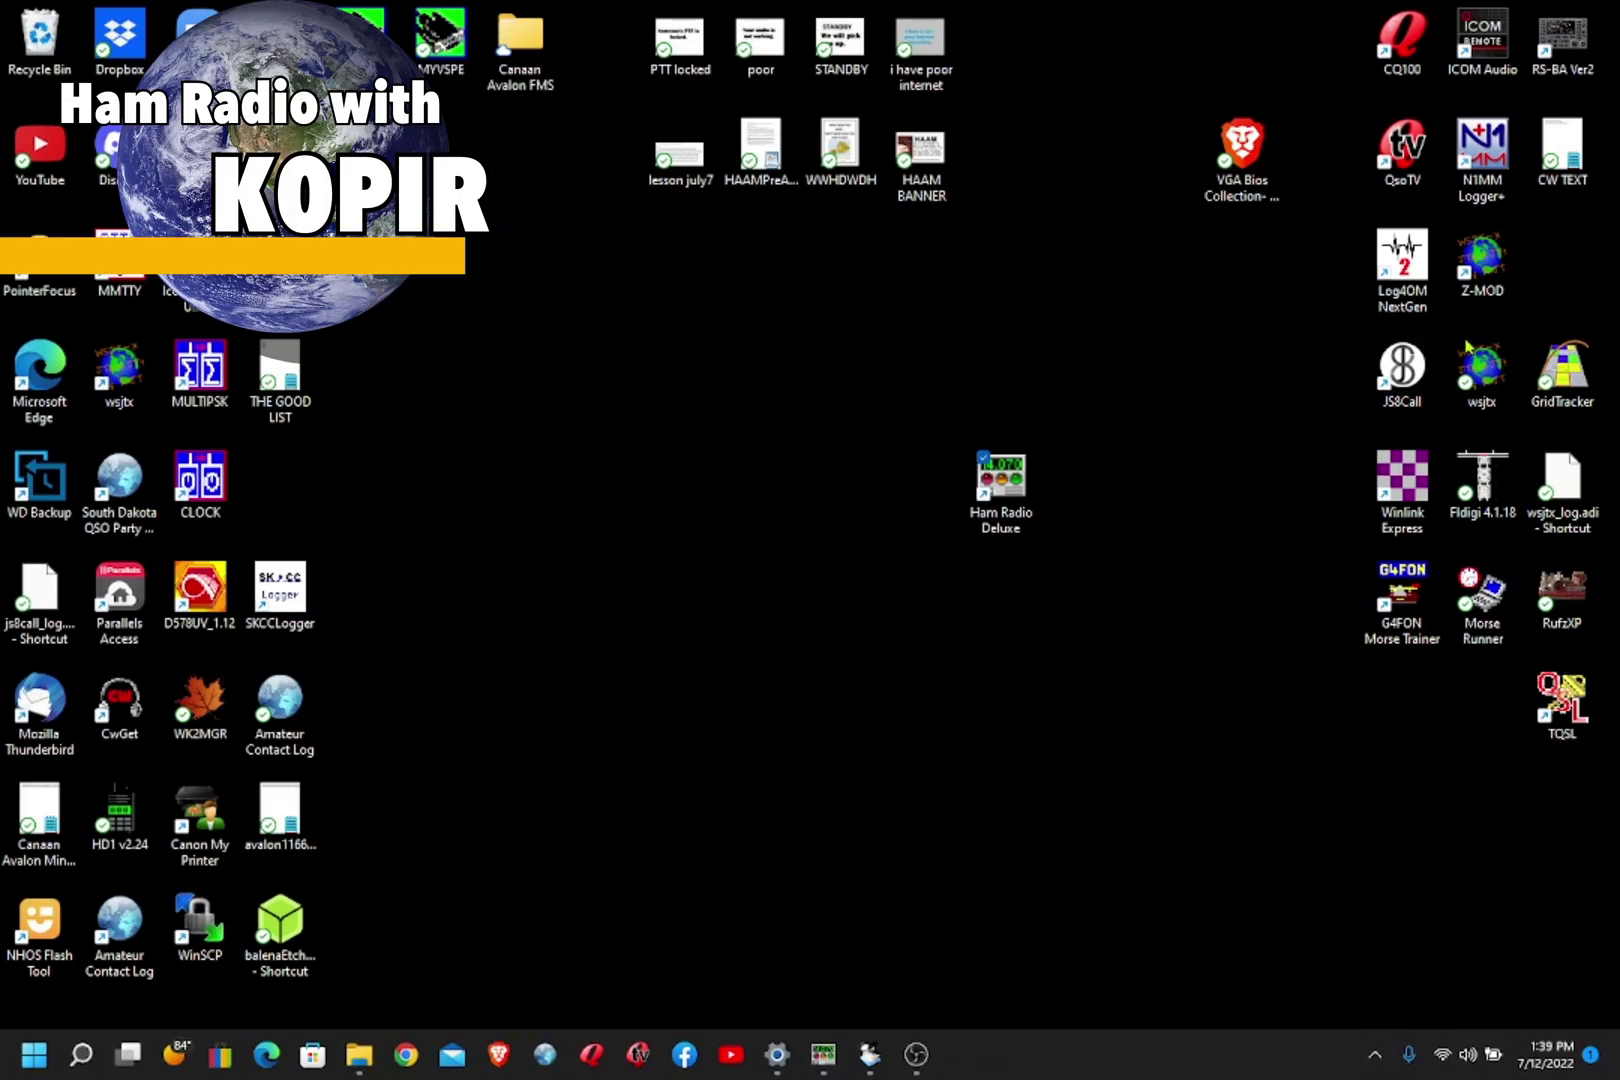
double_click(1497, 380)
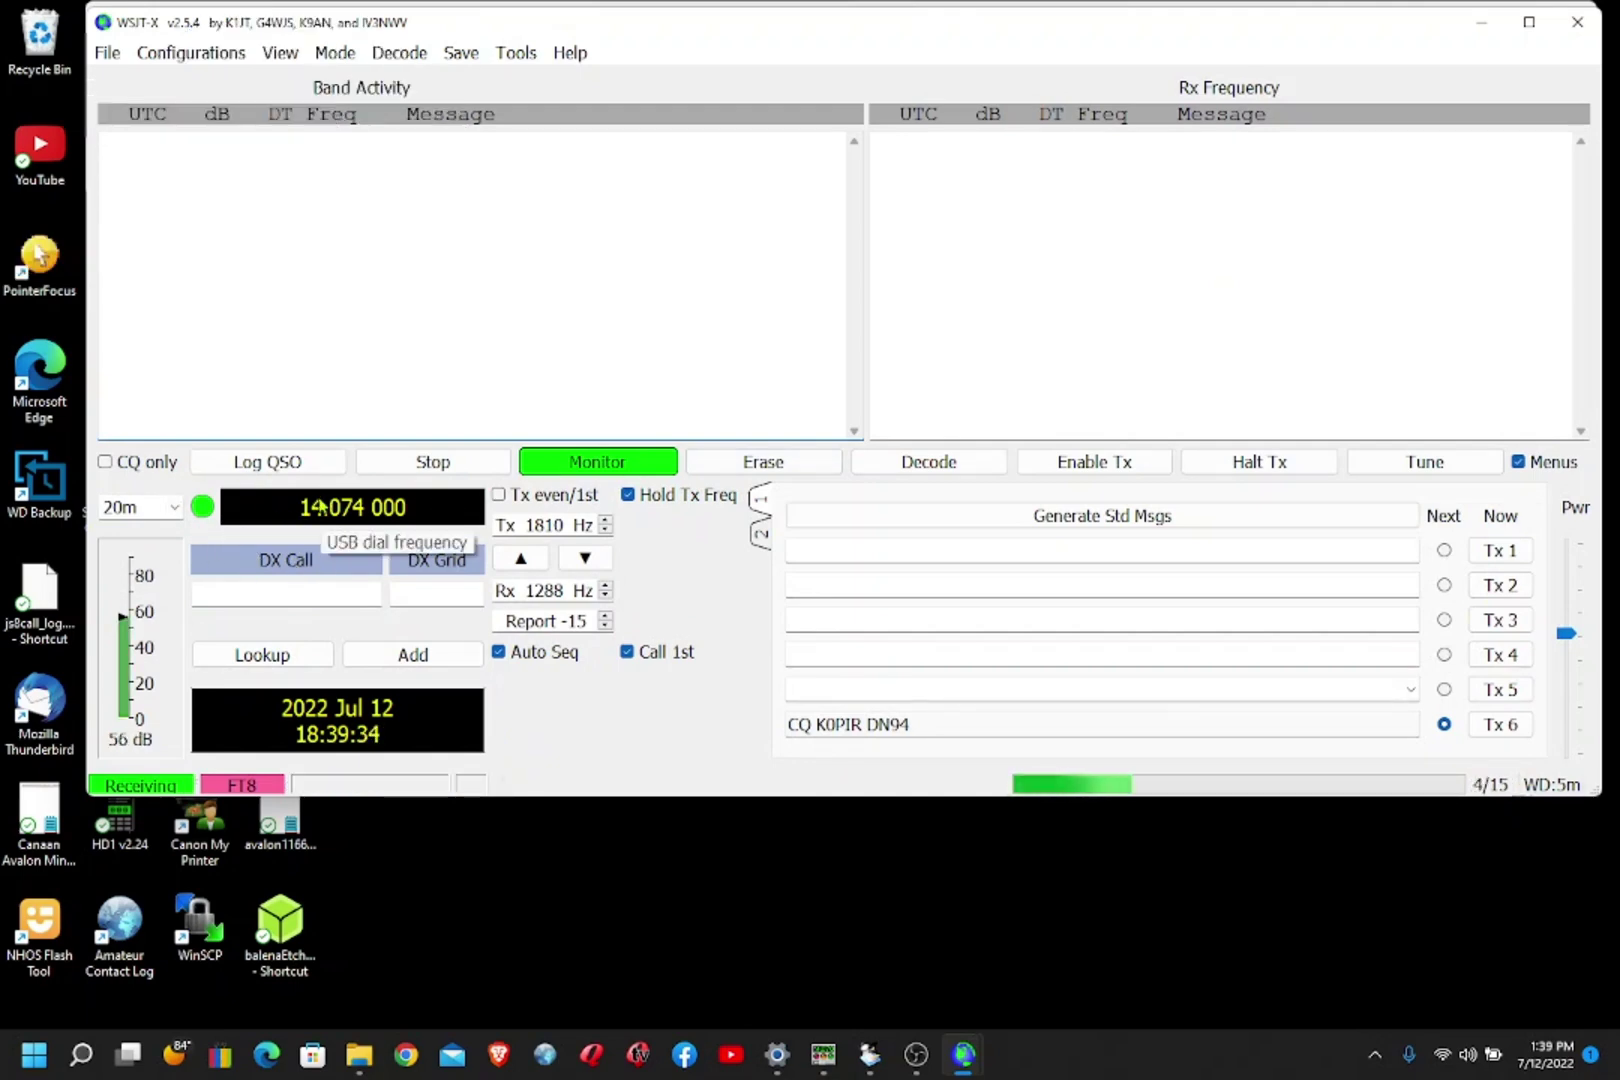
- Review the General, Radio and Reporting settings of WSJT-X, including the rig, PTT method and UDP server, and accept them
left_click(107, 52)
left_click(119, 343)
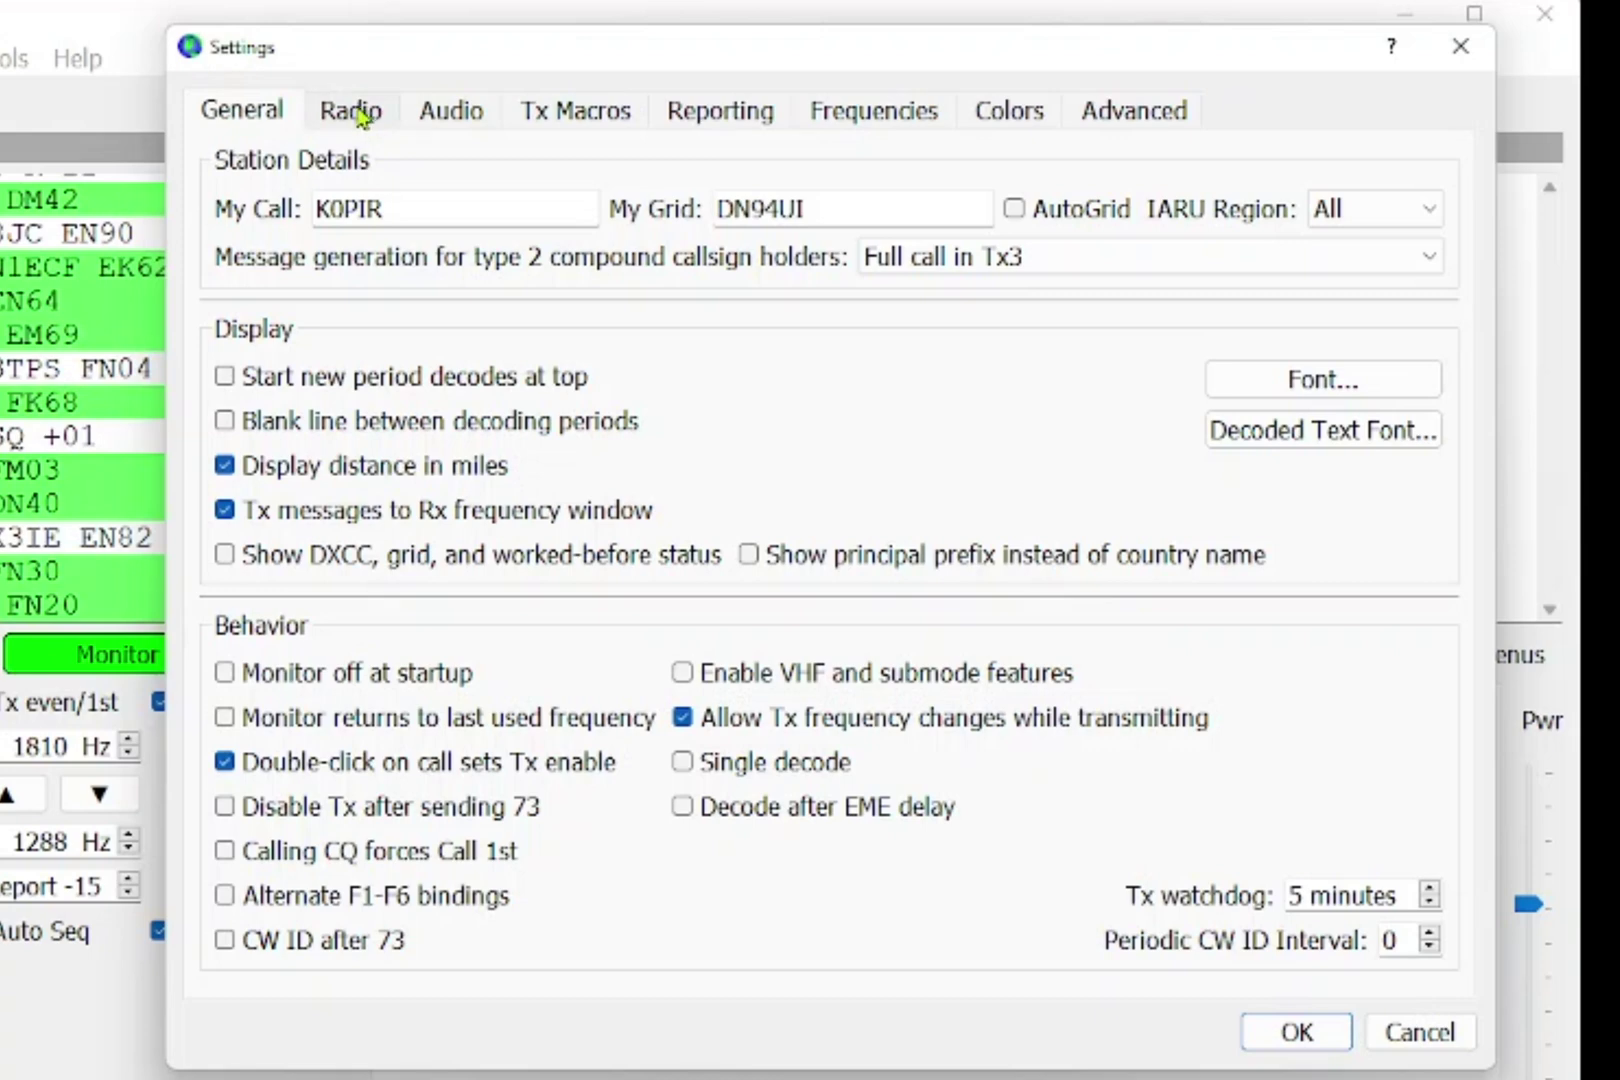
left_click(357, 118)
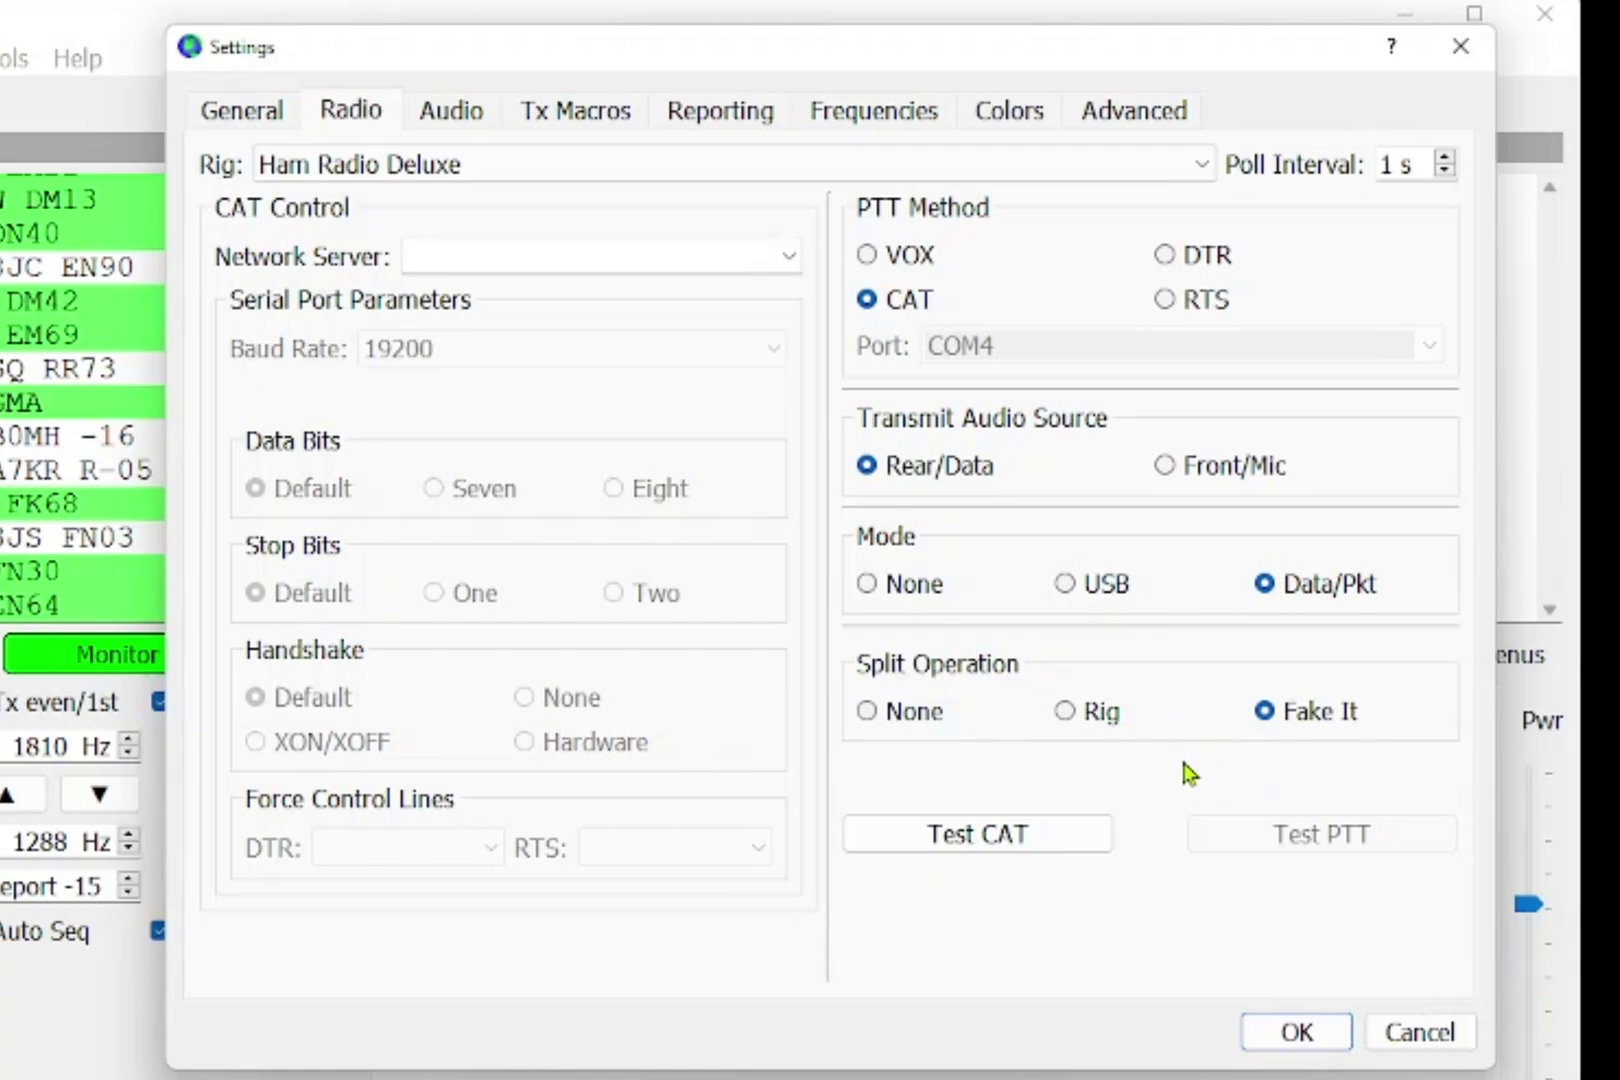
left_click(715, 122)
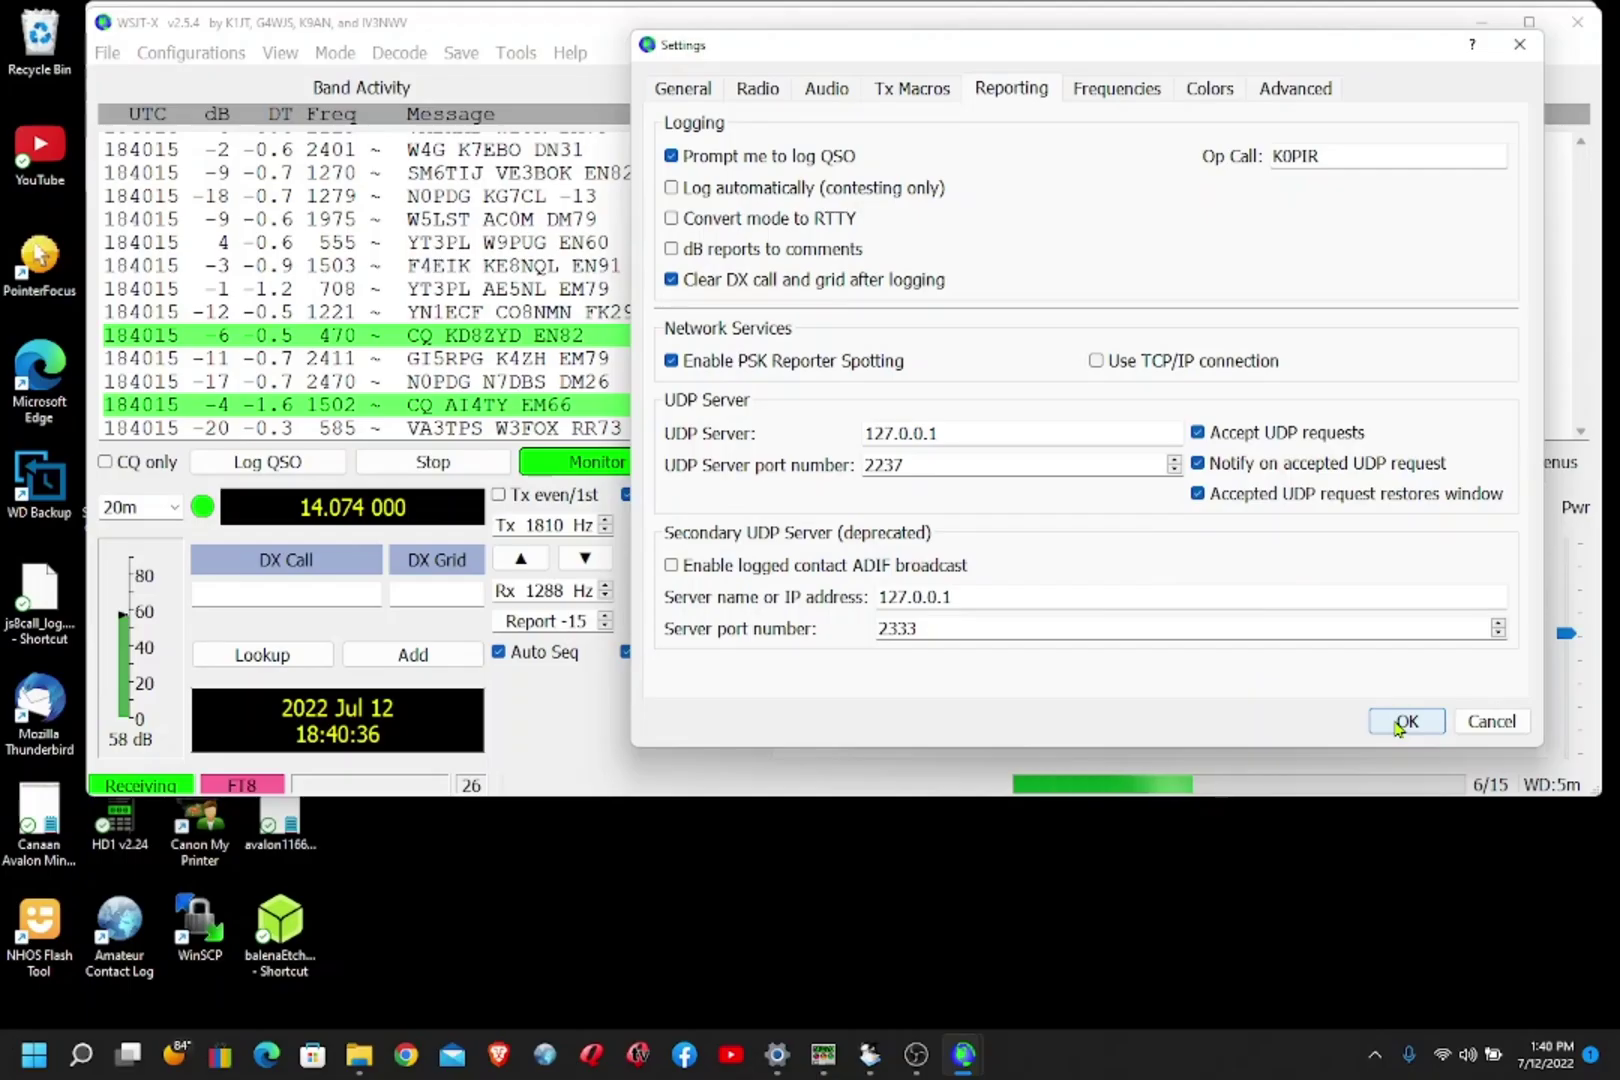
left_click(1405, 722)
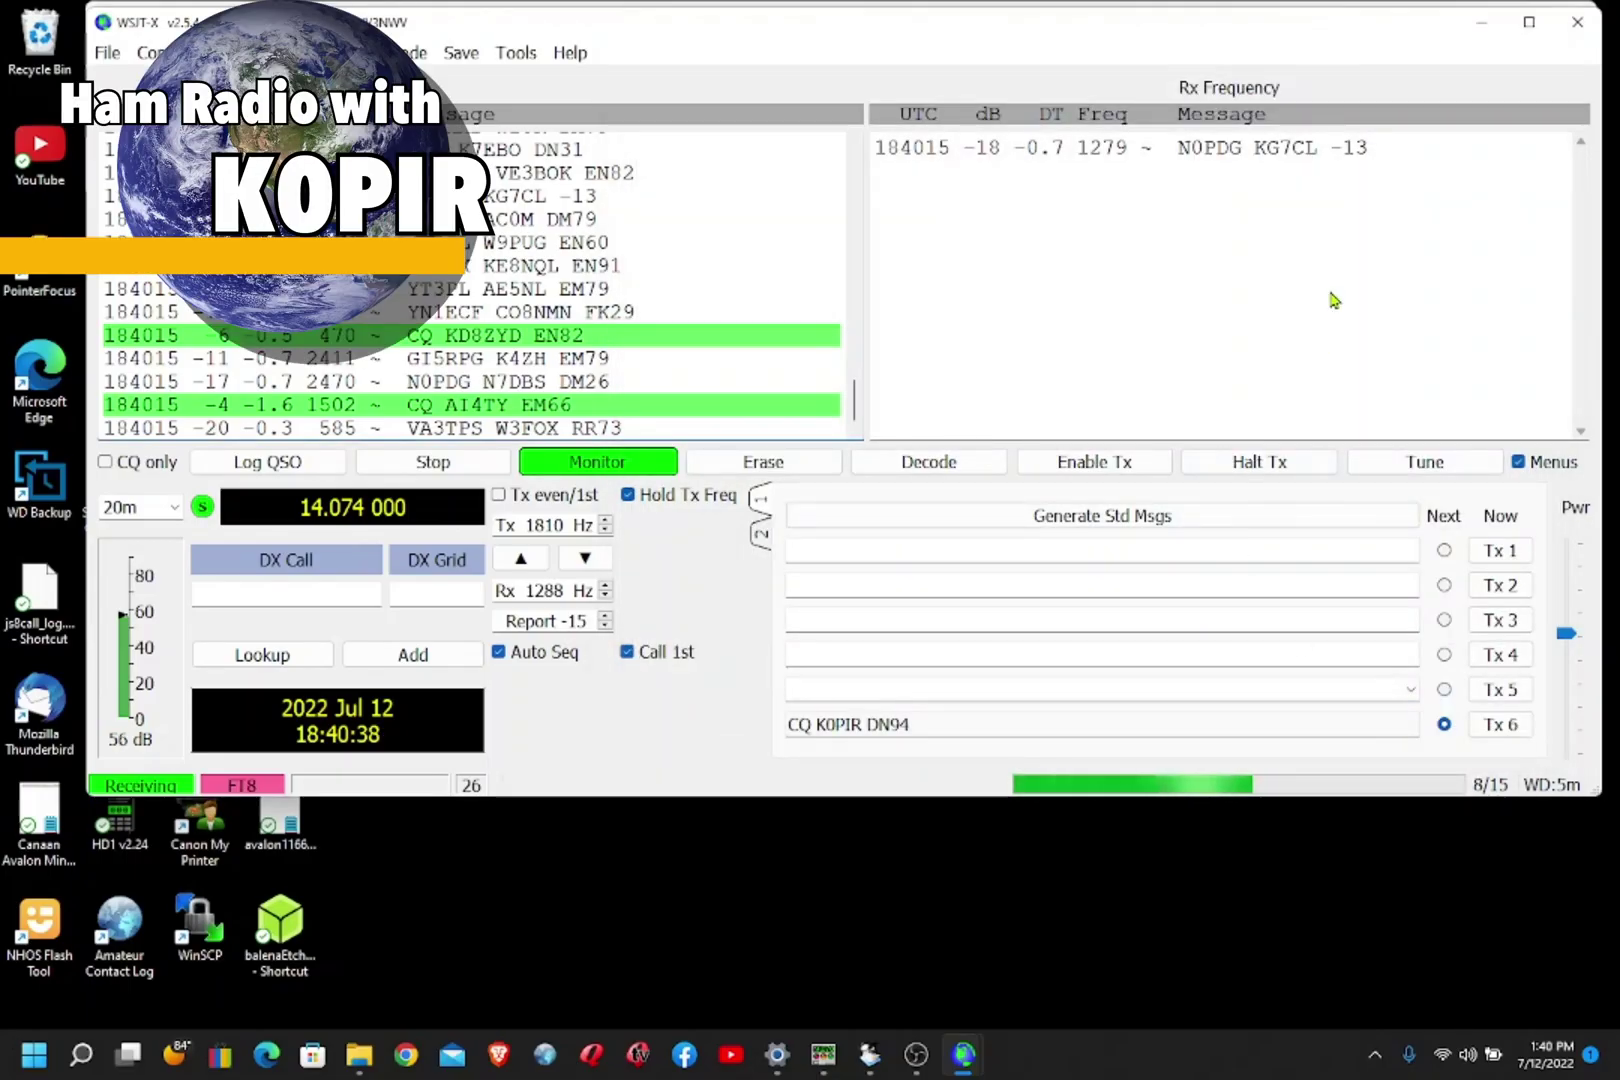
- Minimize the WSJT-X main window and Wide Graph, and start GridTracker from the desktop
left_click(1492, 24)
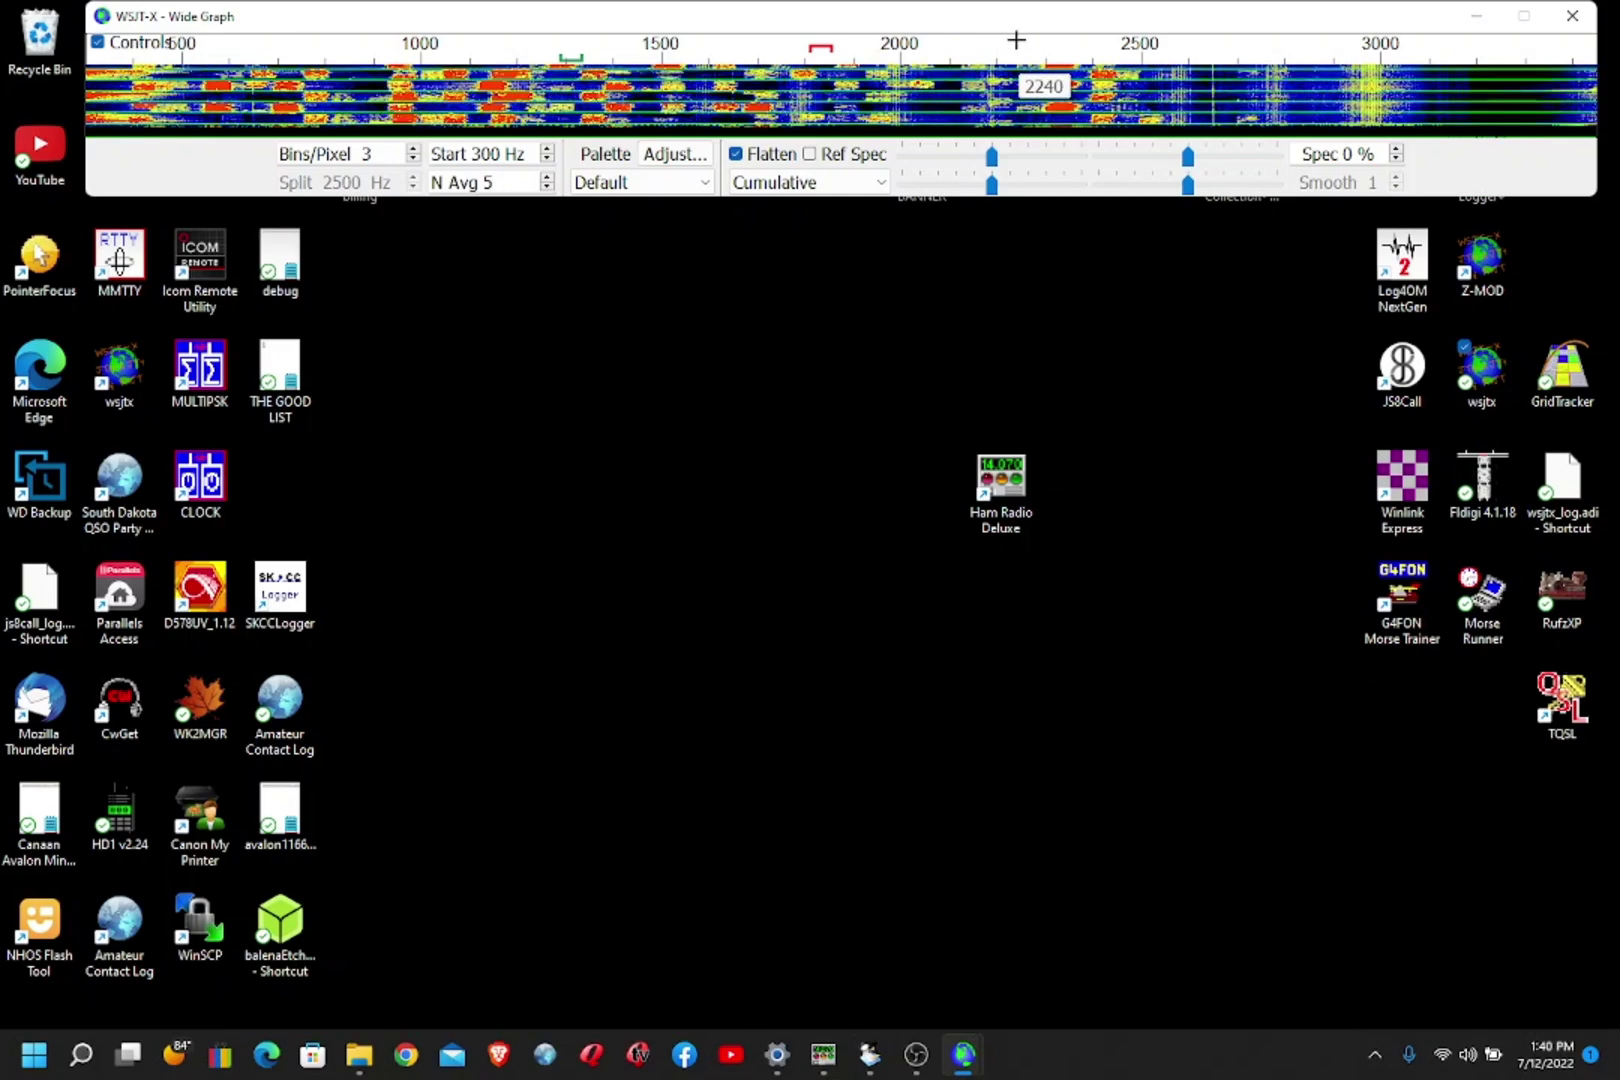
left_click(1480, 20)
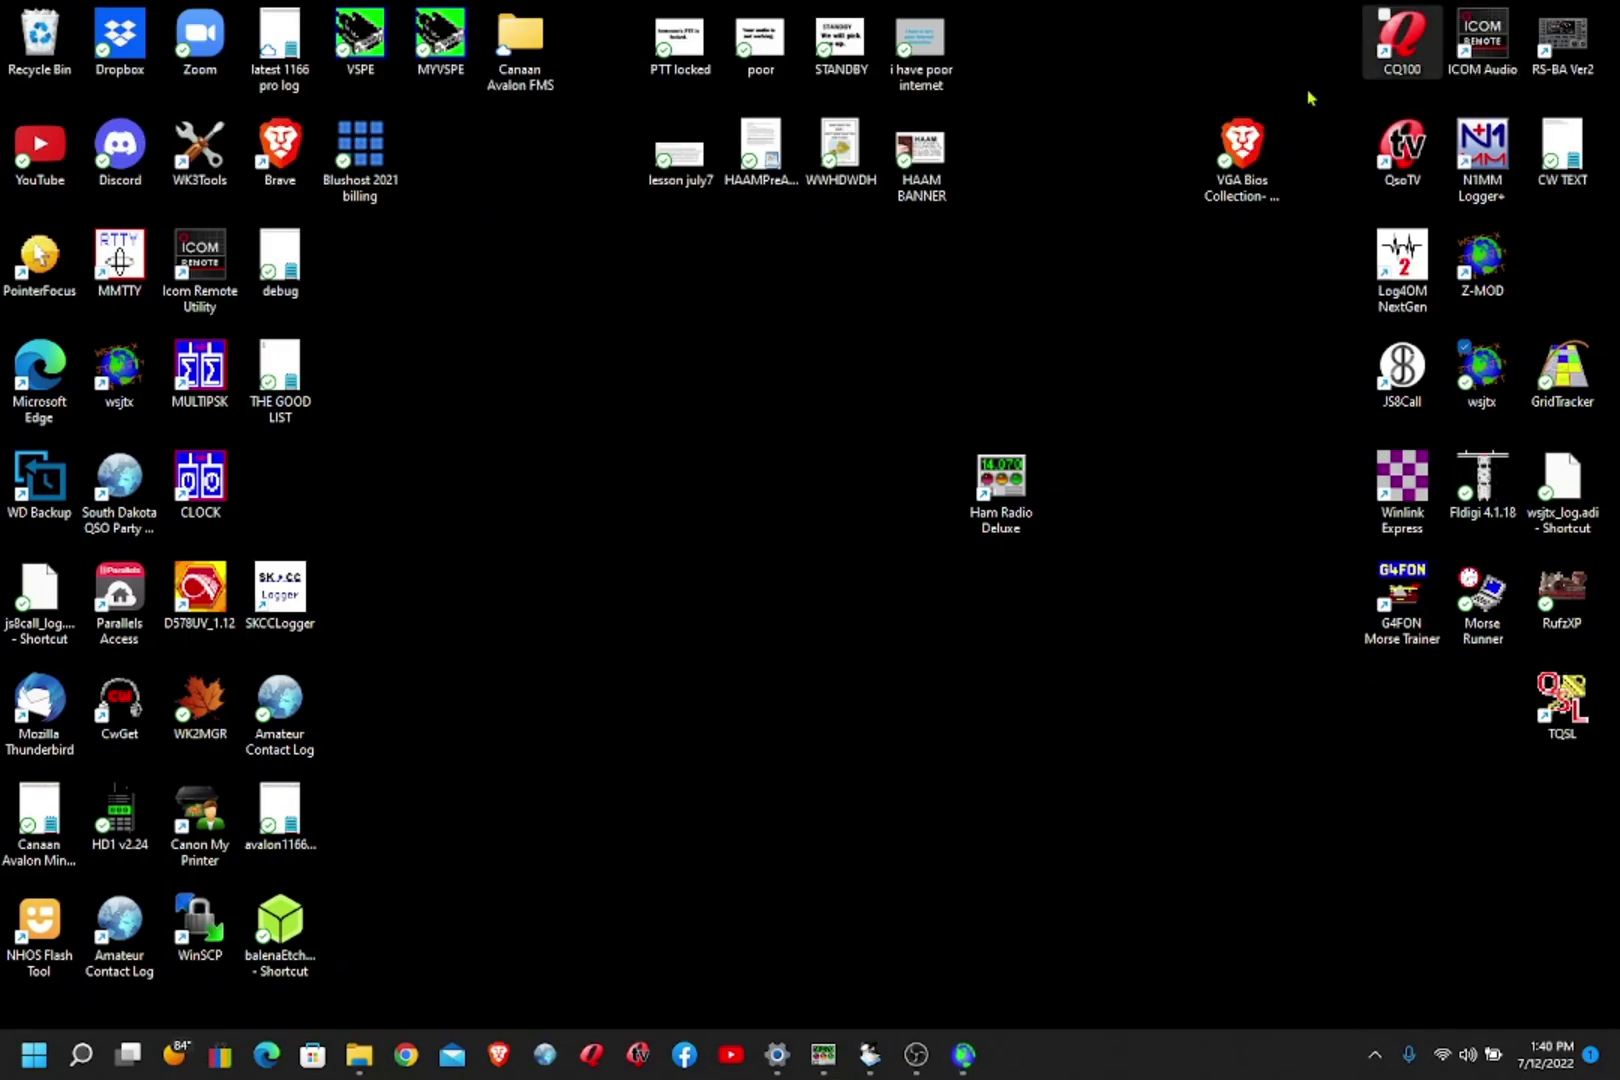
double_click(1561, 386)
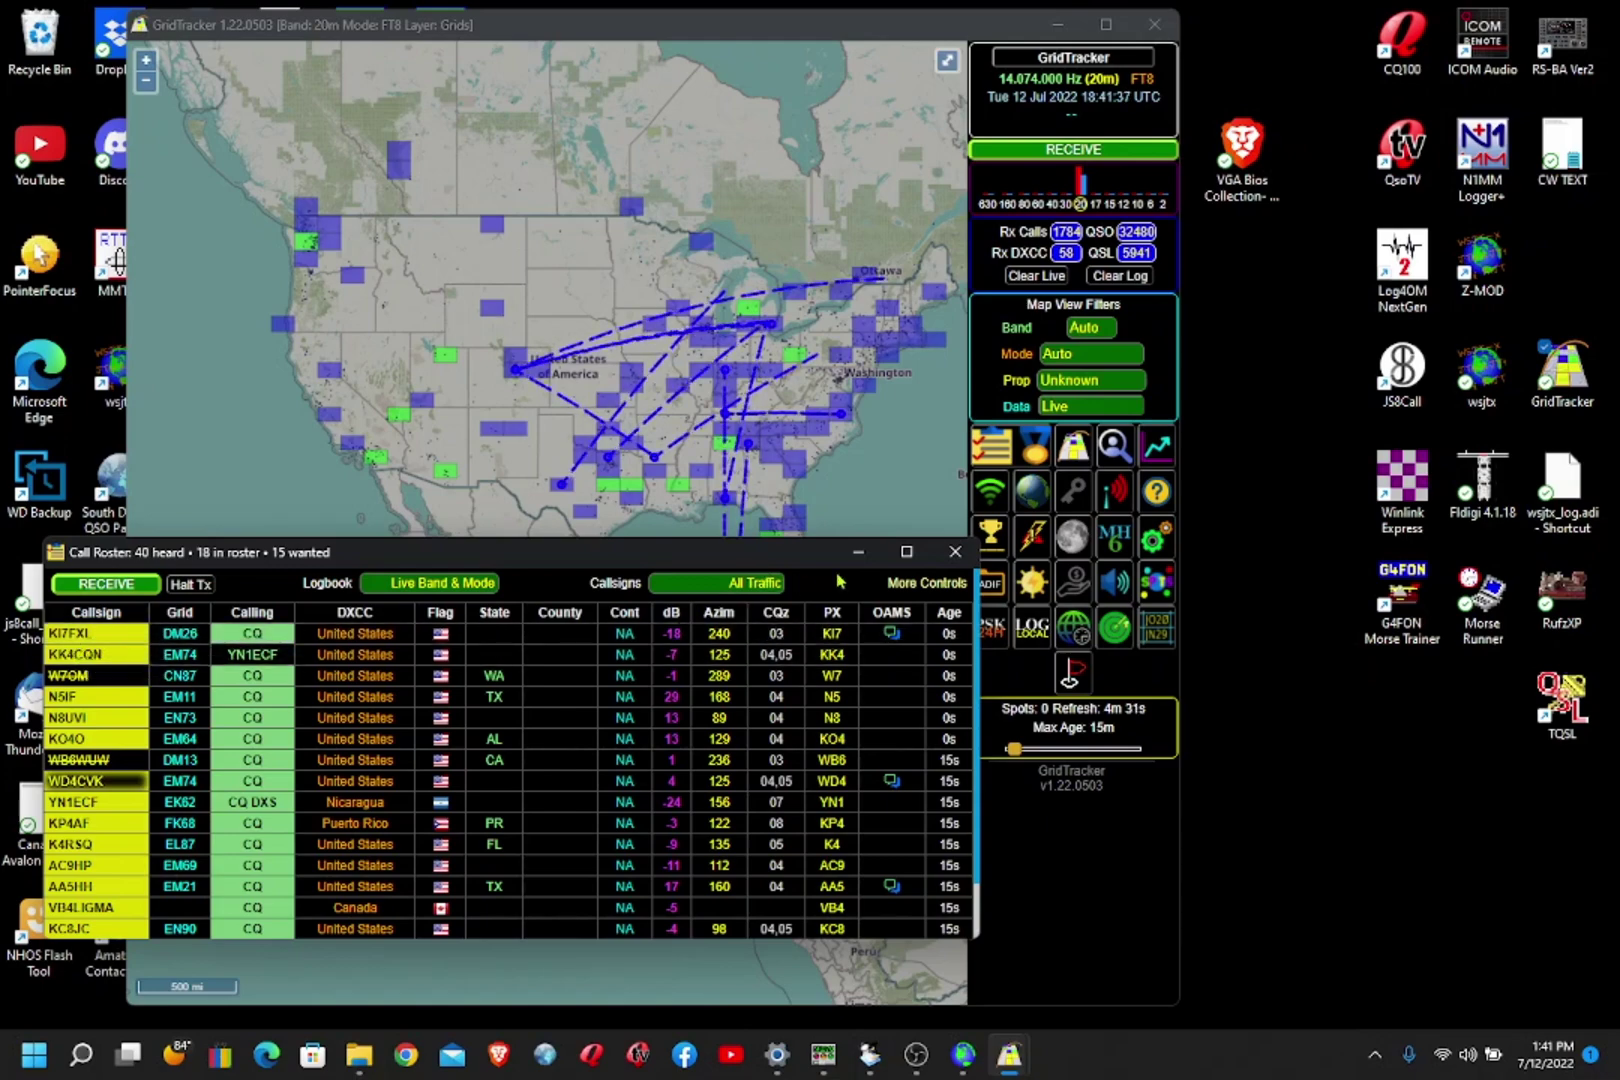
- Expand the Call Roster's additional controls to view the wanted and exception filters, and collapse them again
left_click(919, 587)
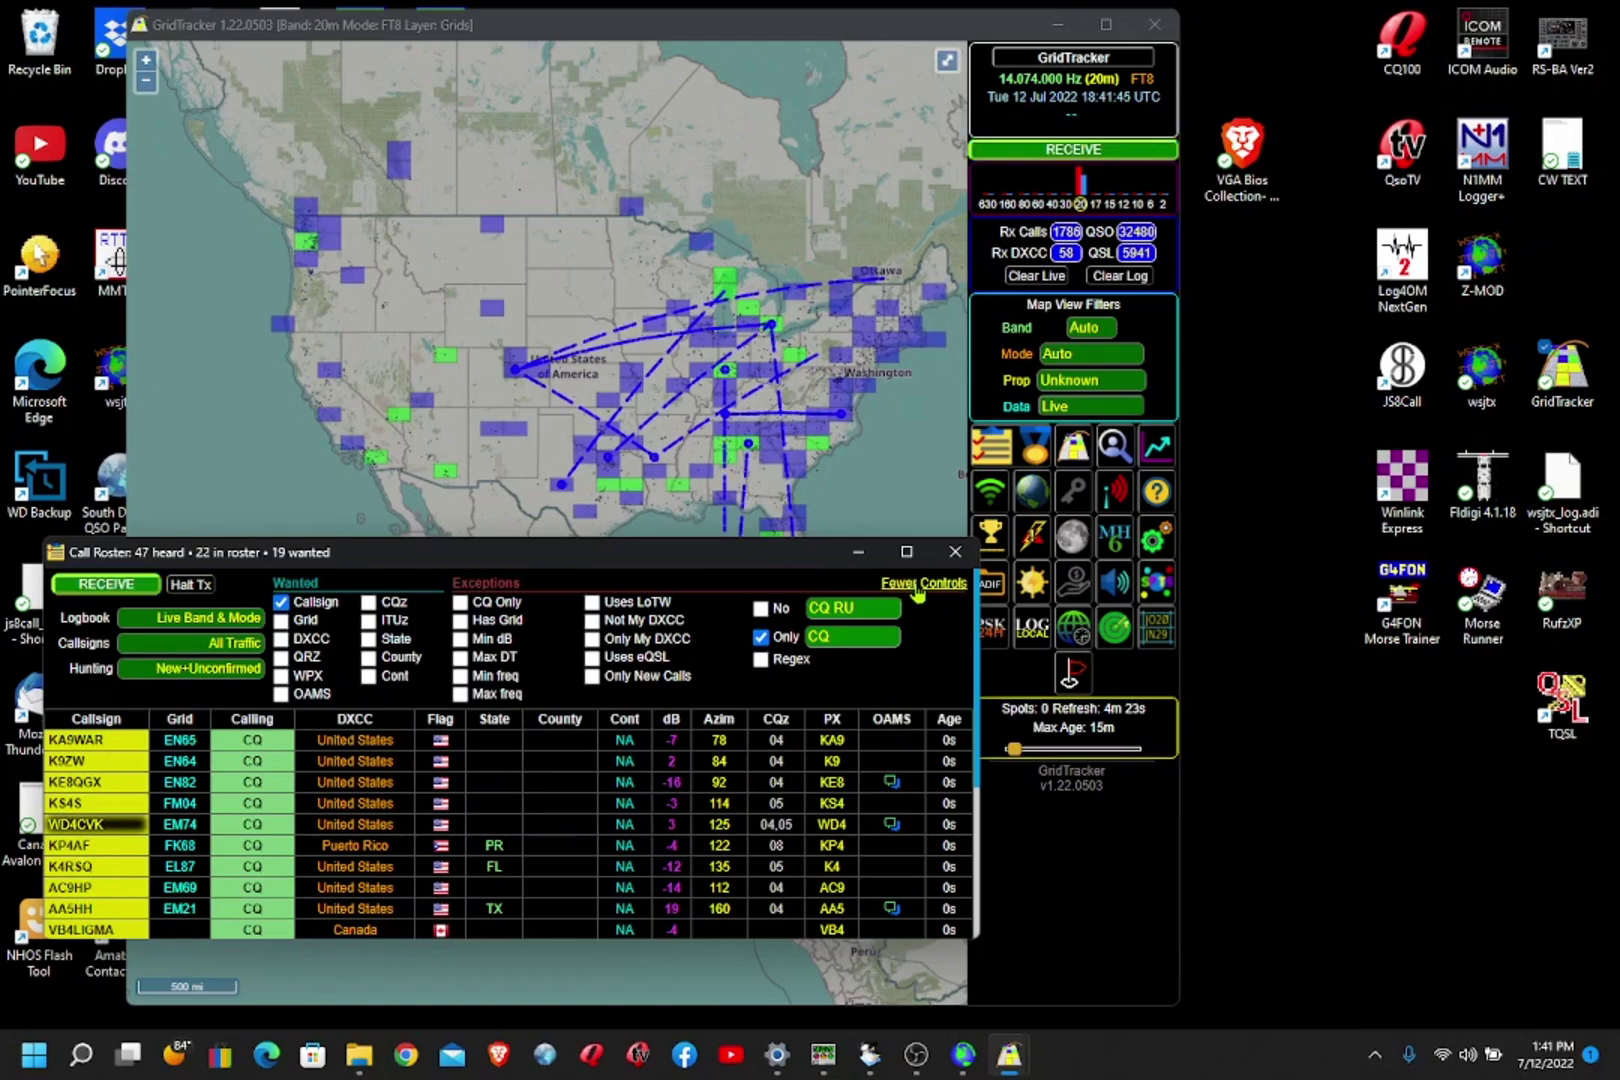
left_click(922, 583)
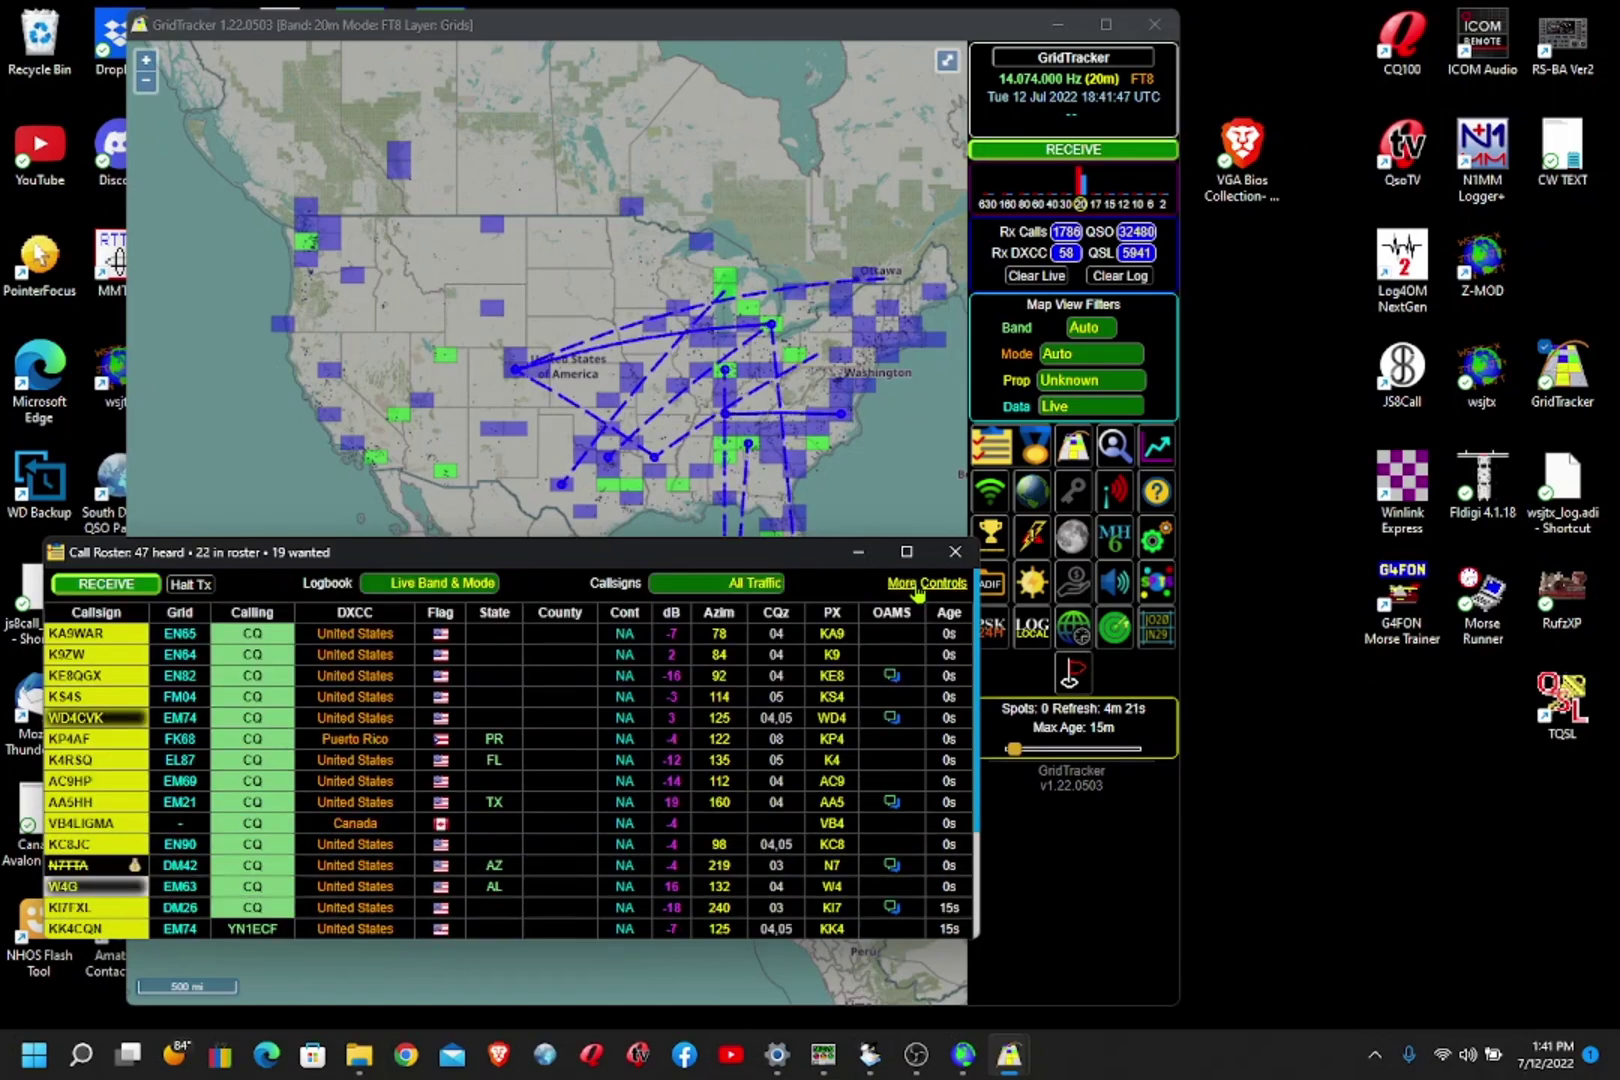
- Examine GridTracker's General settings for the UDP receive port, and its Logging settings for the logbook connections
left_click(1156, 540)
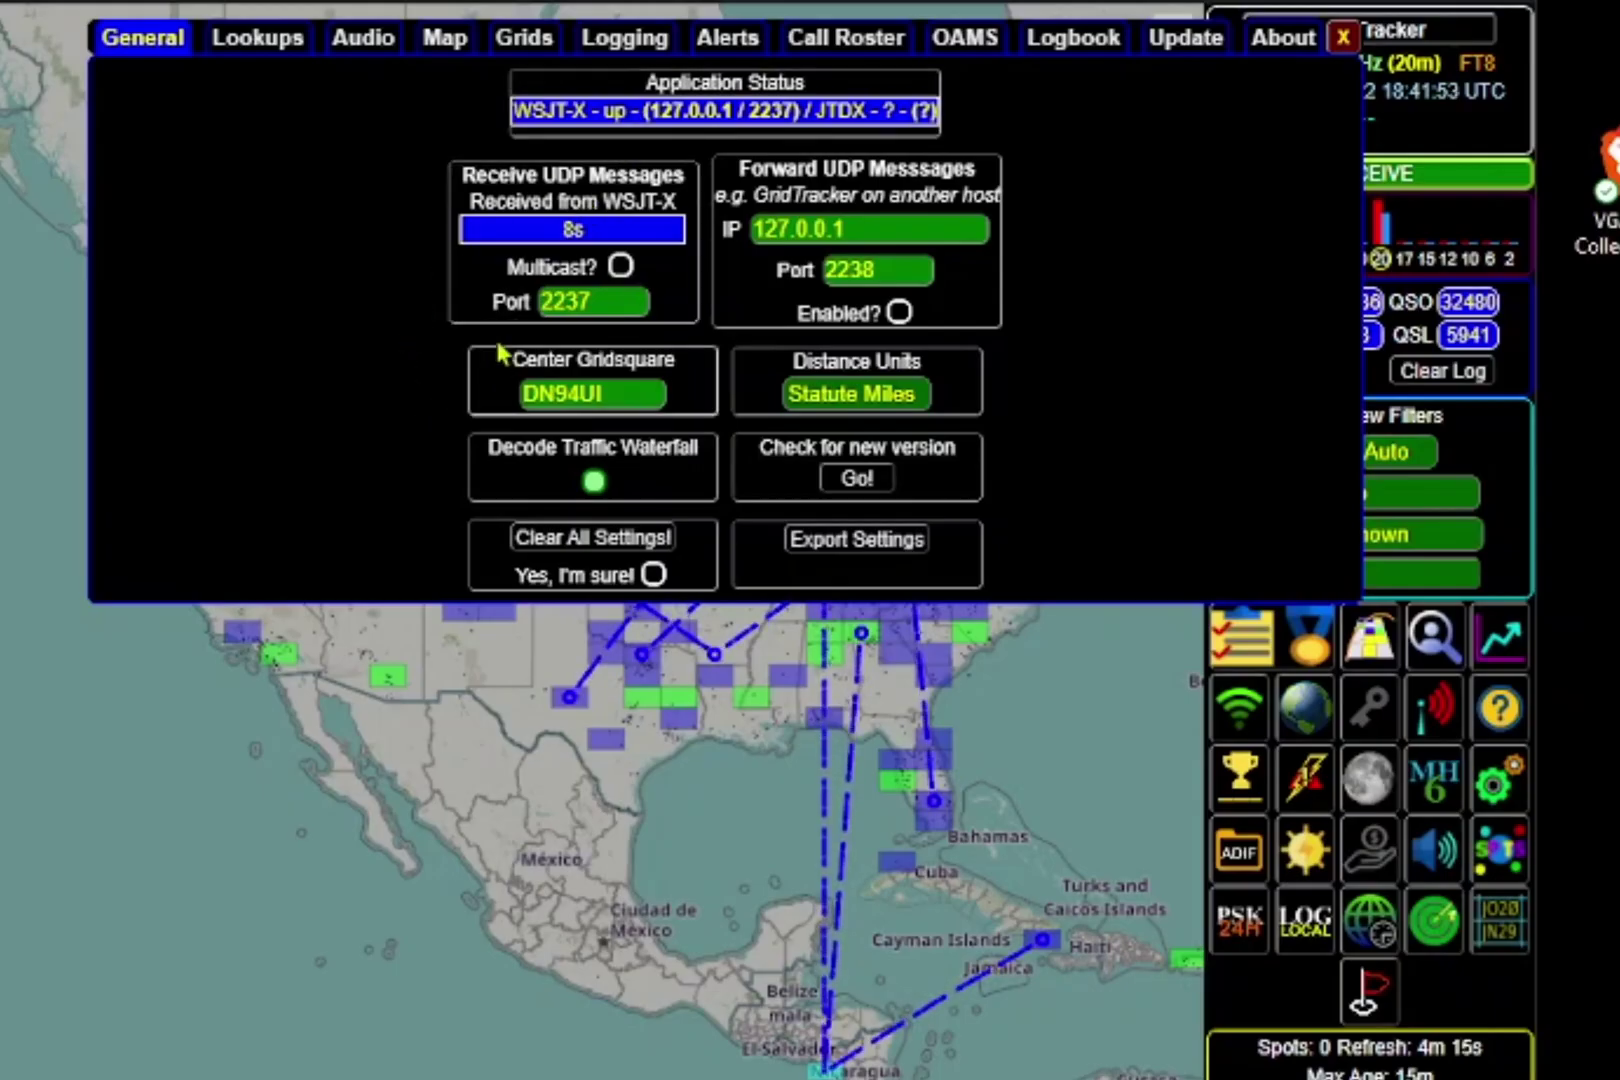
left_click(591, 303)
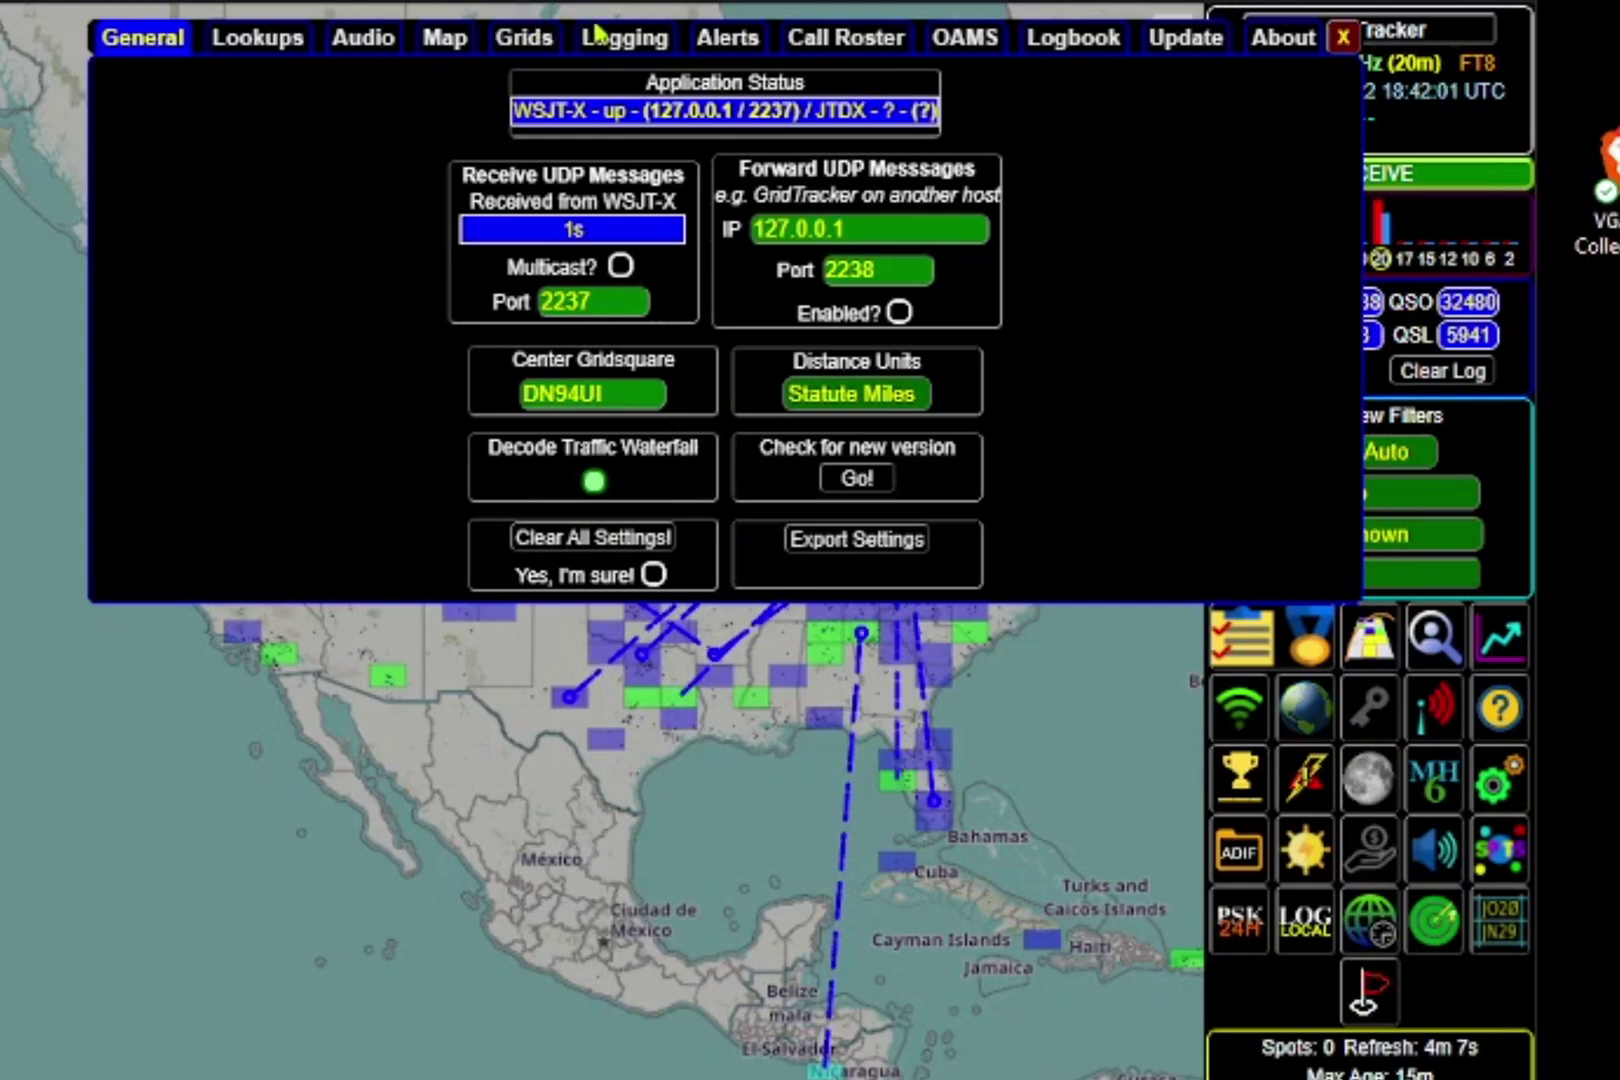
left_click(621, 45)
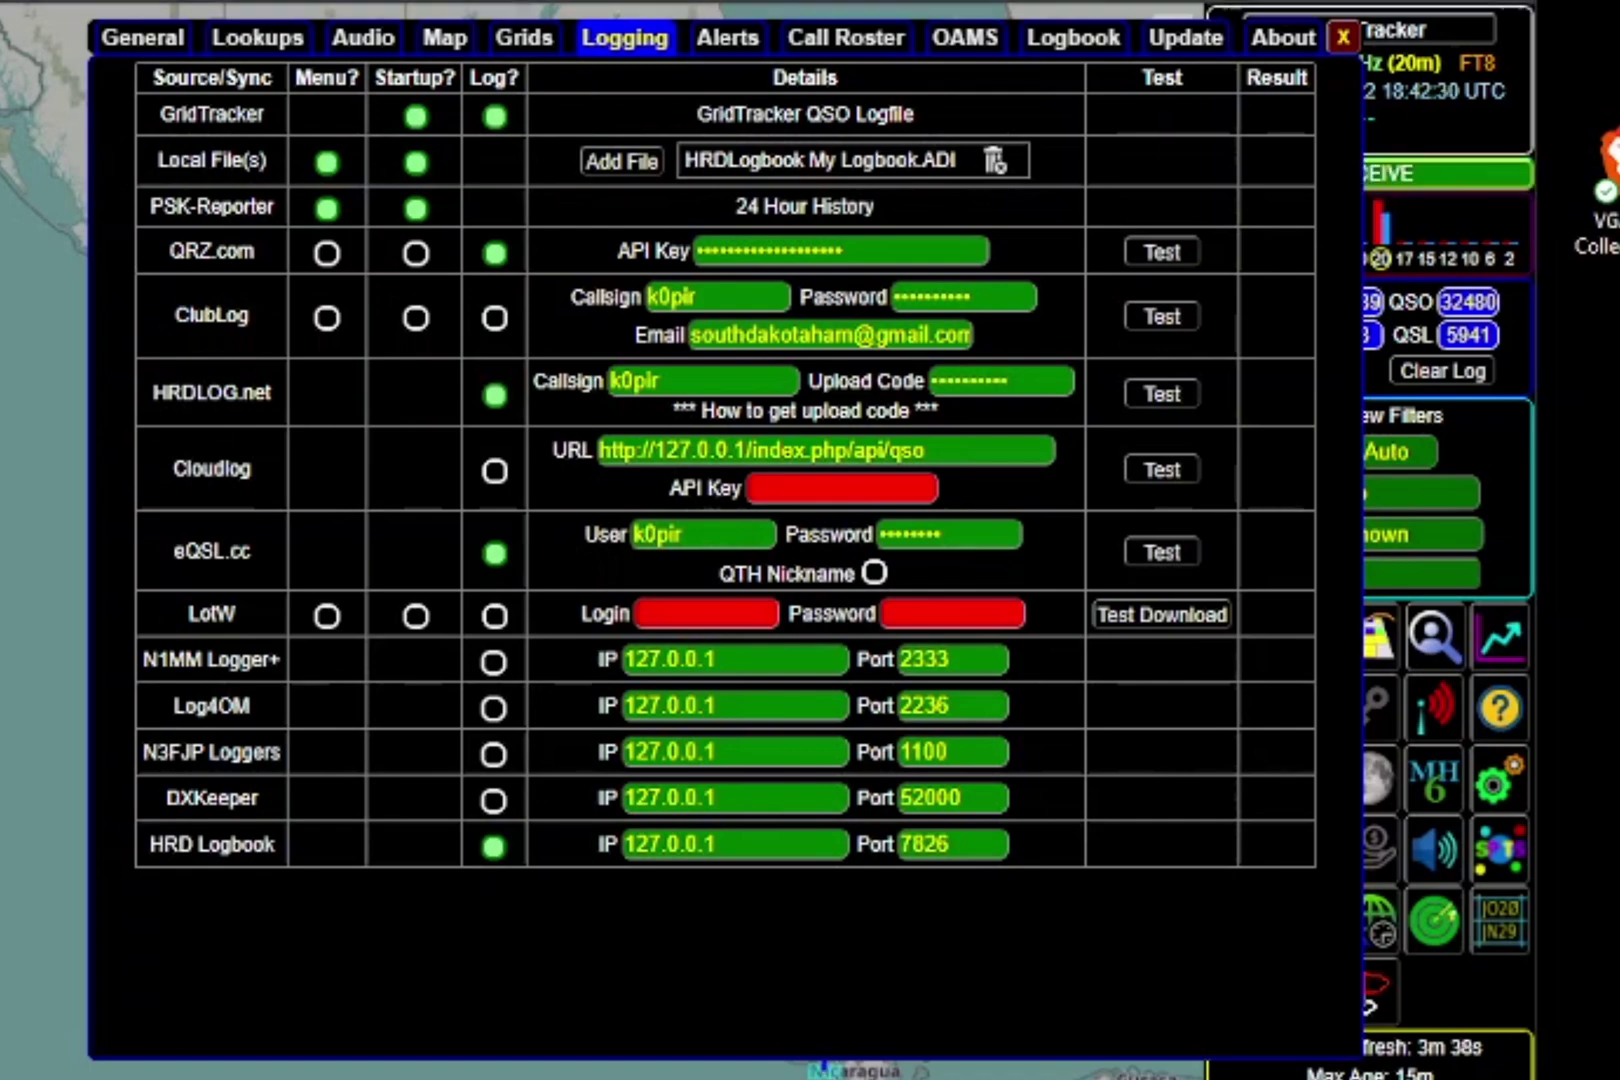
- Switch to HRD Logbook, look through its database, export and import commands, and return to GridTracker's logging settings
key("alt+Tab")
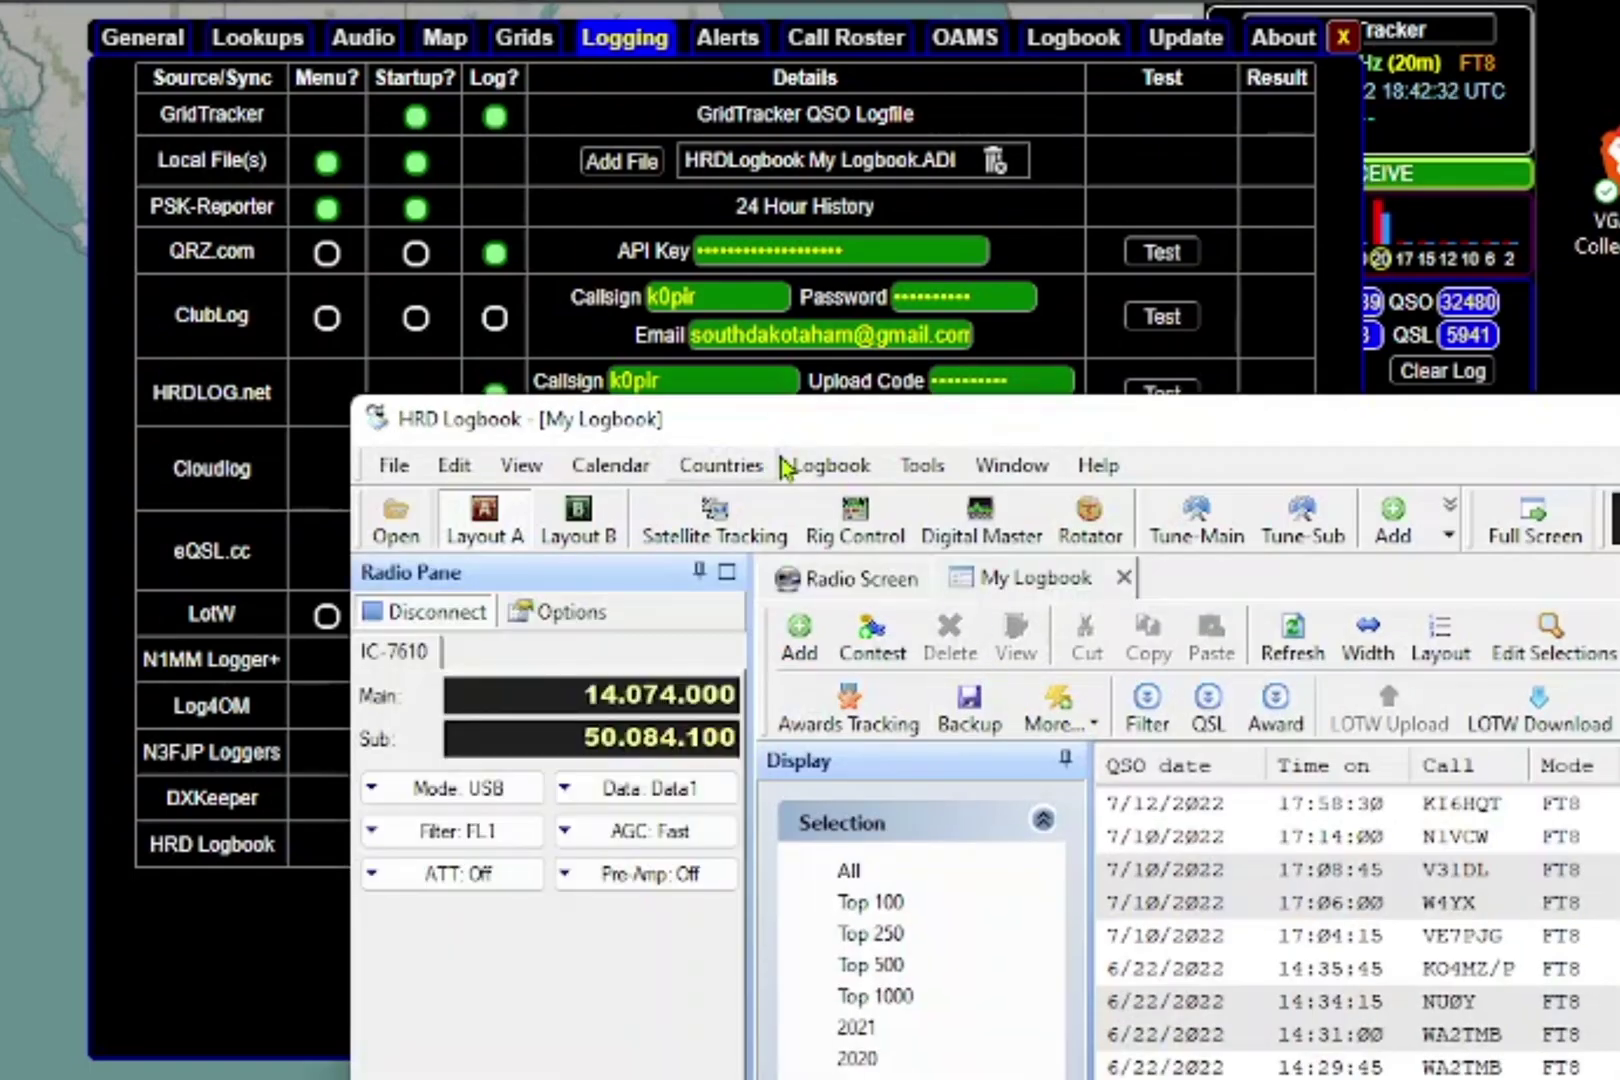
left_click(820, 467)
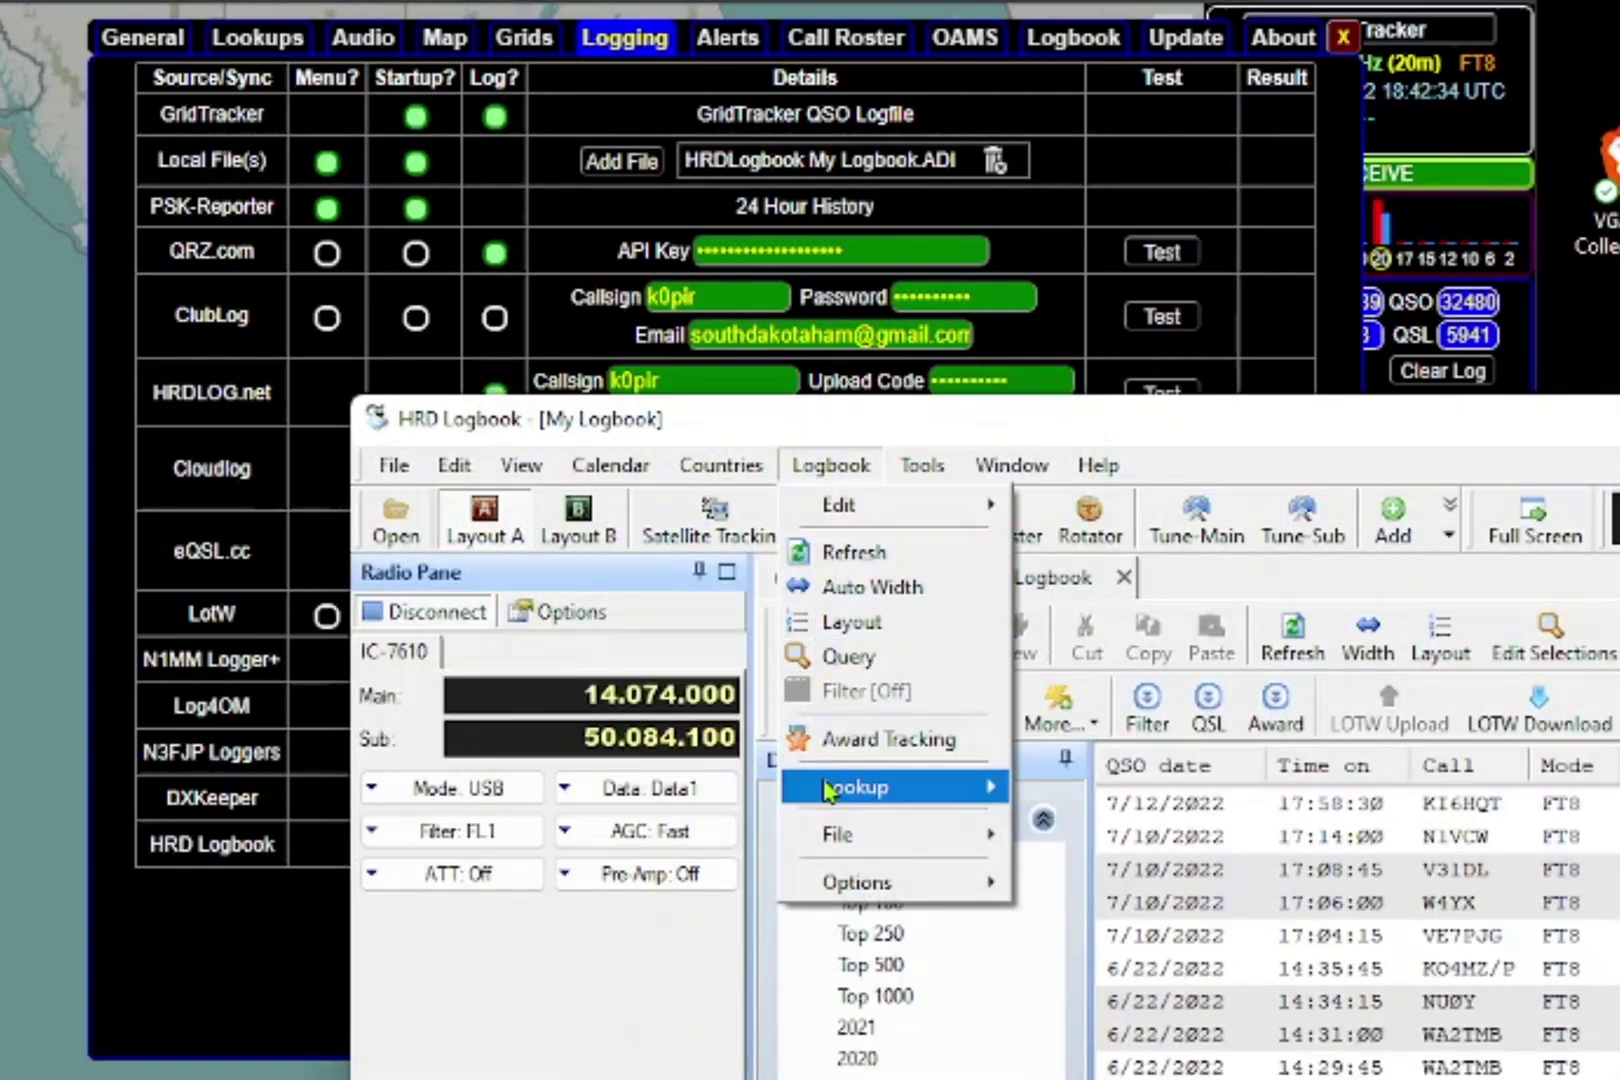
mouse_move(845, 848)
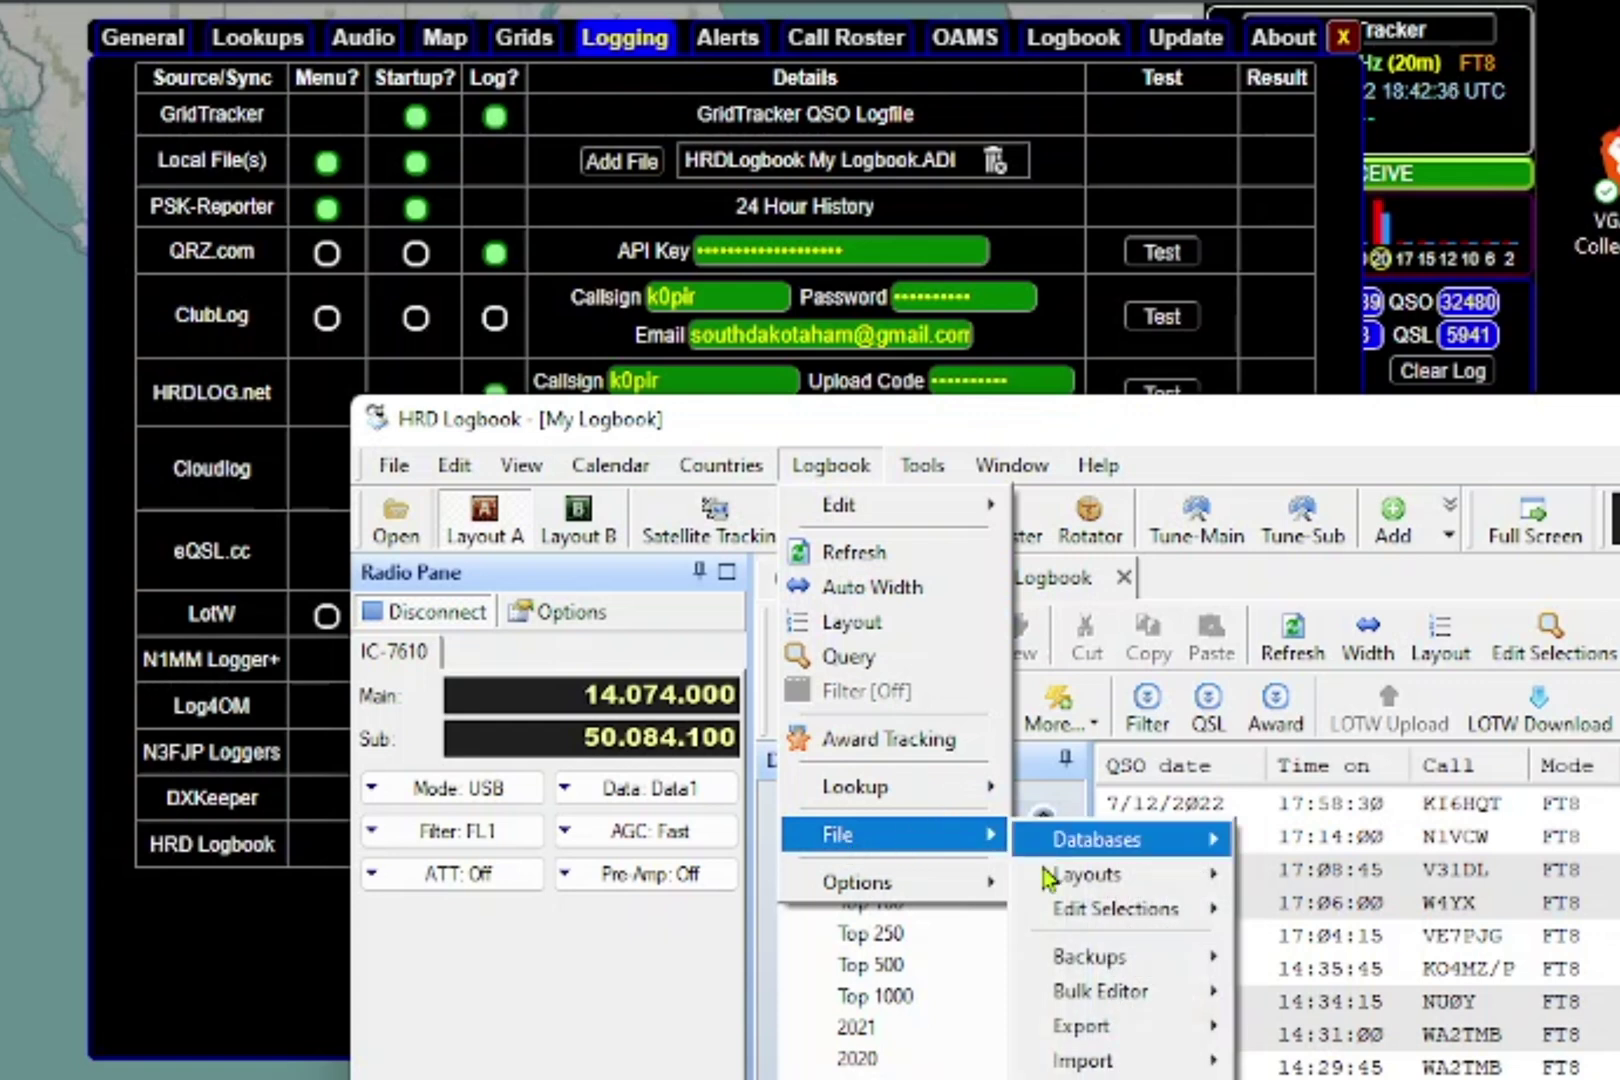
mouse_move(1087, 1040)
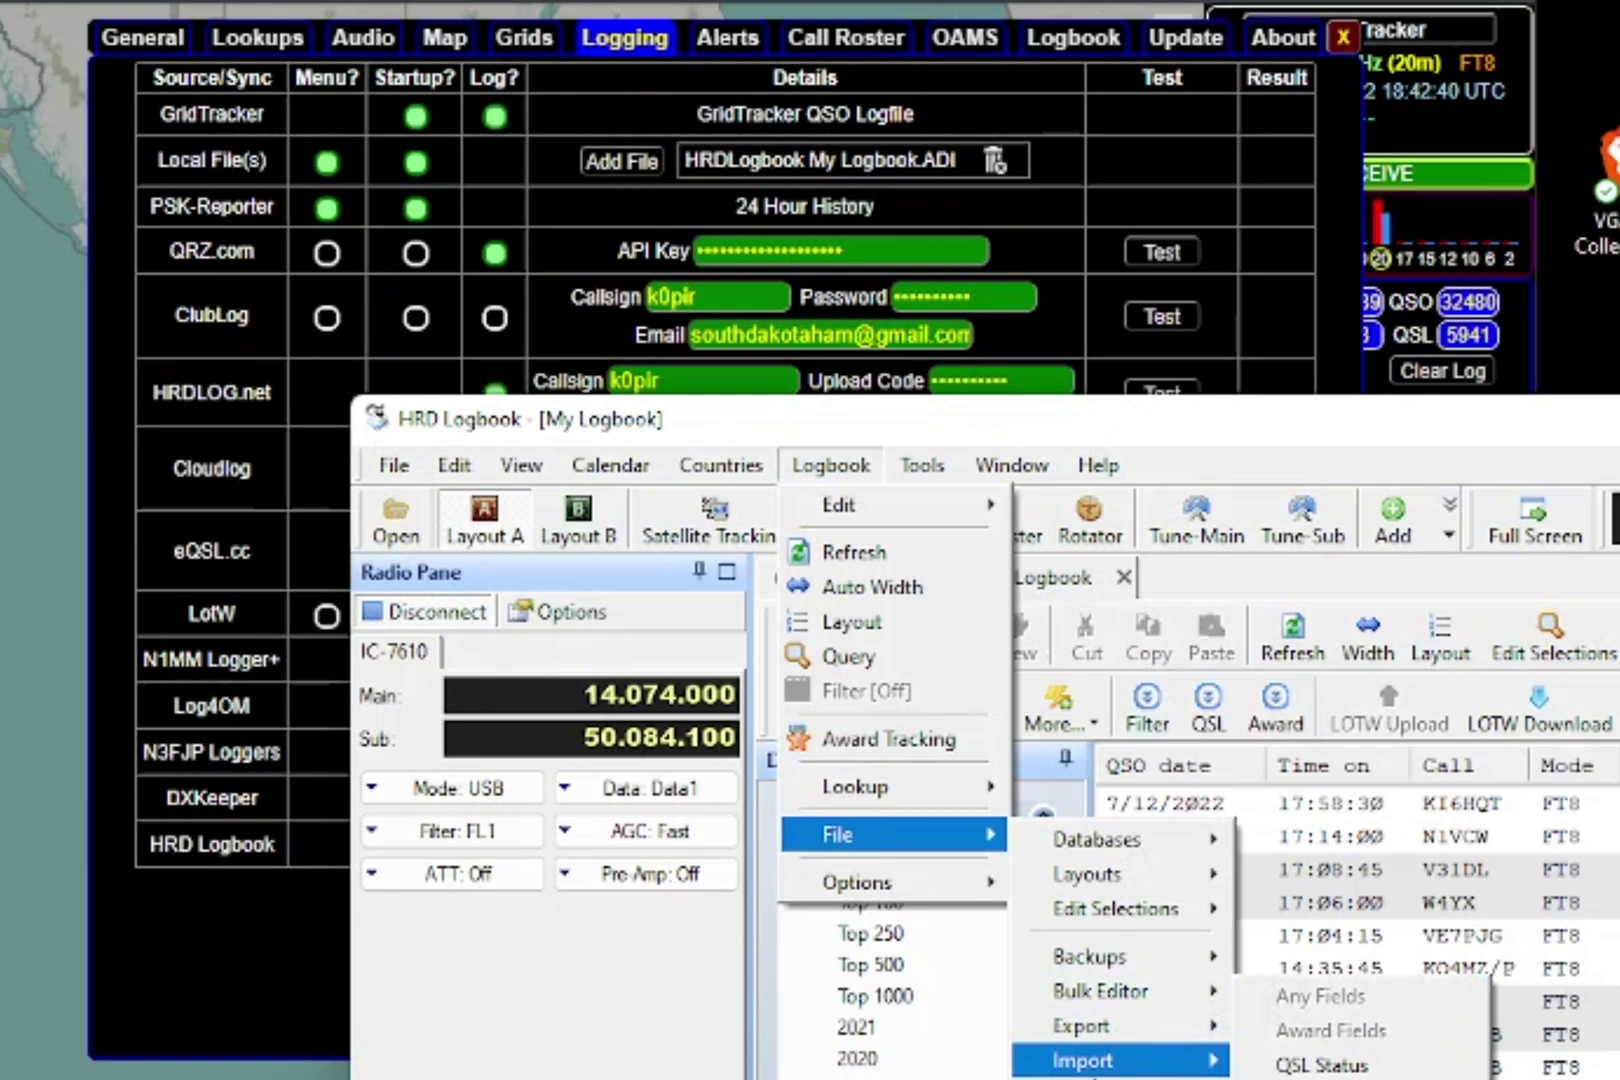
mouse_move(1180, 1035)
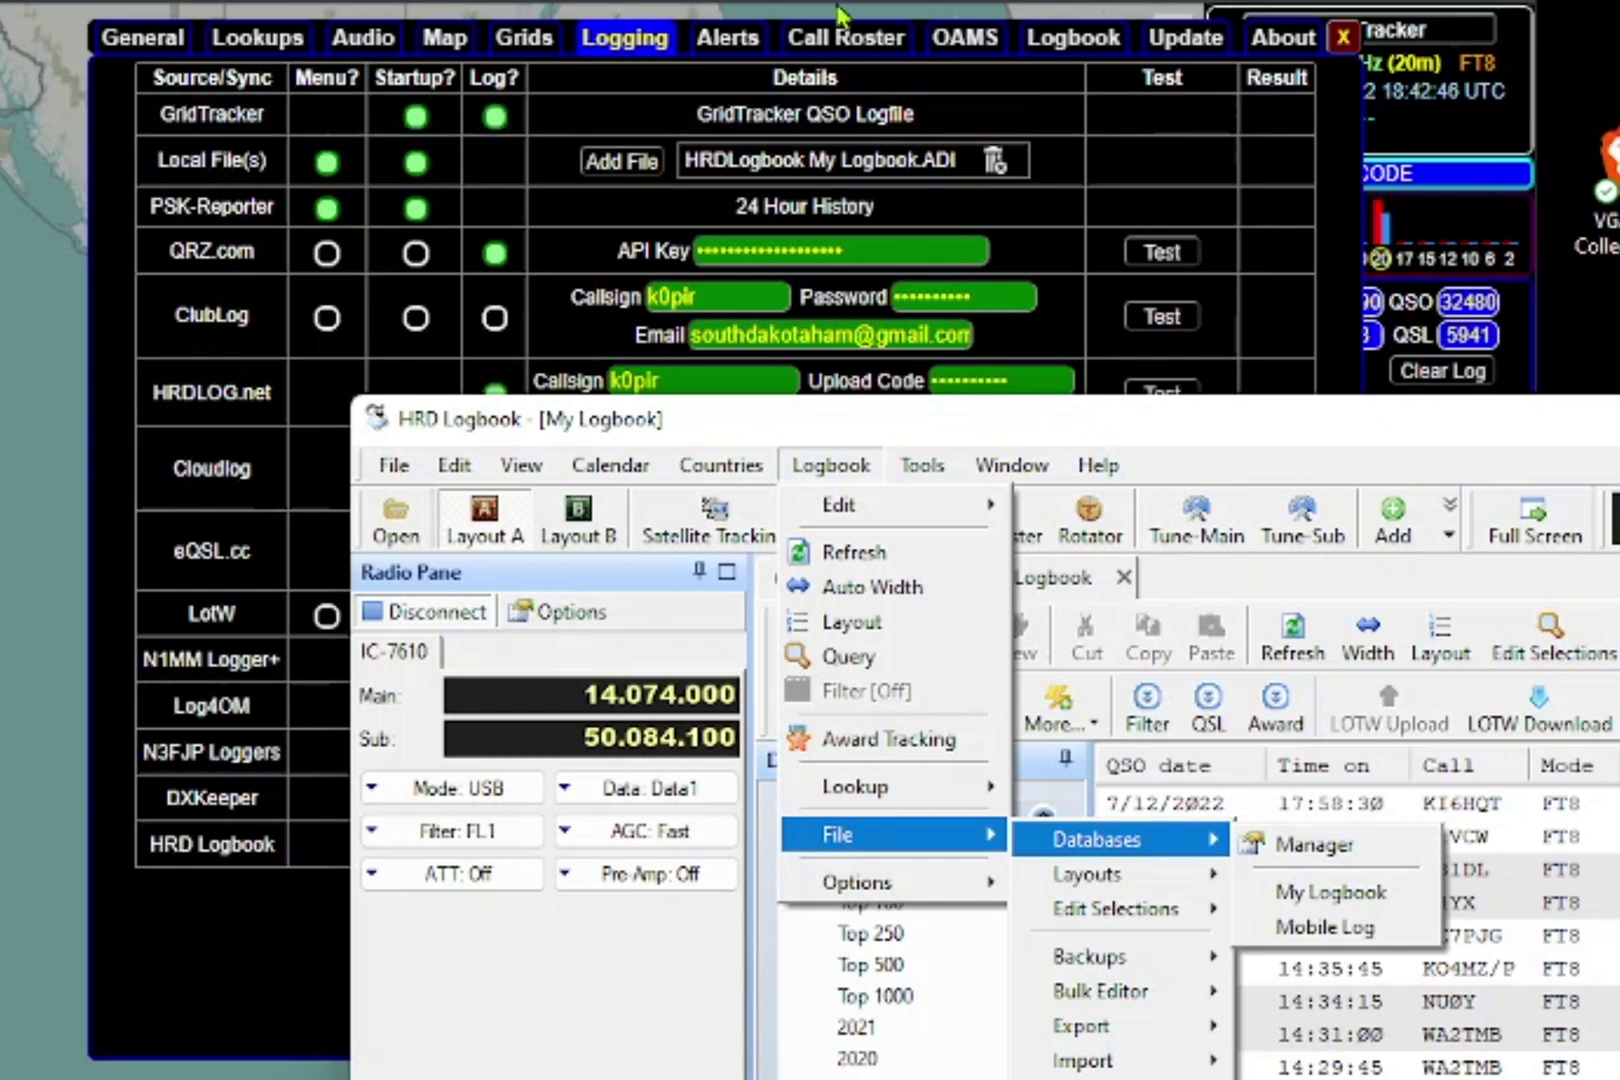
left_click(131, 934)
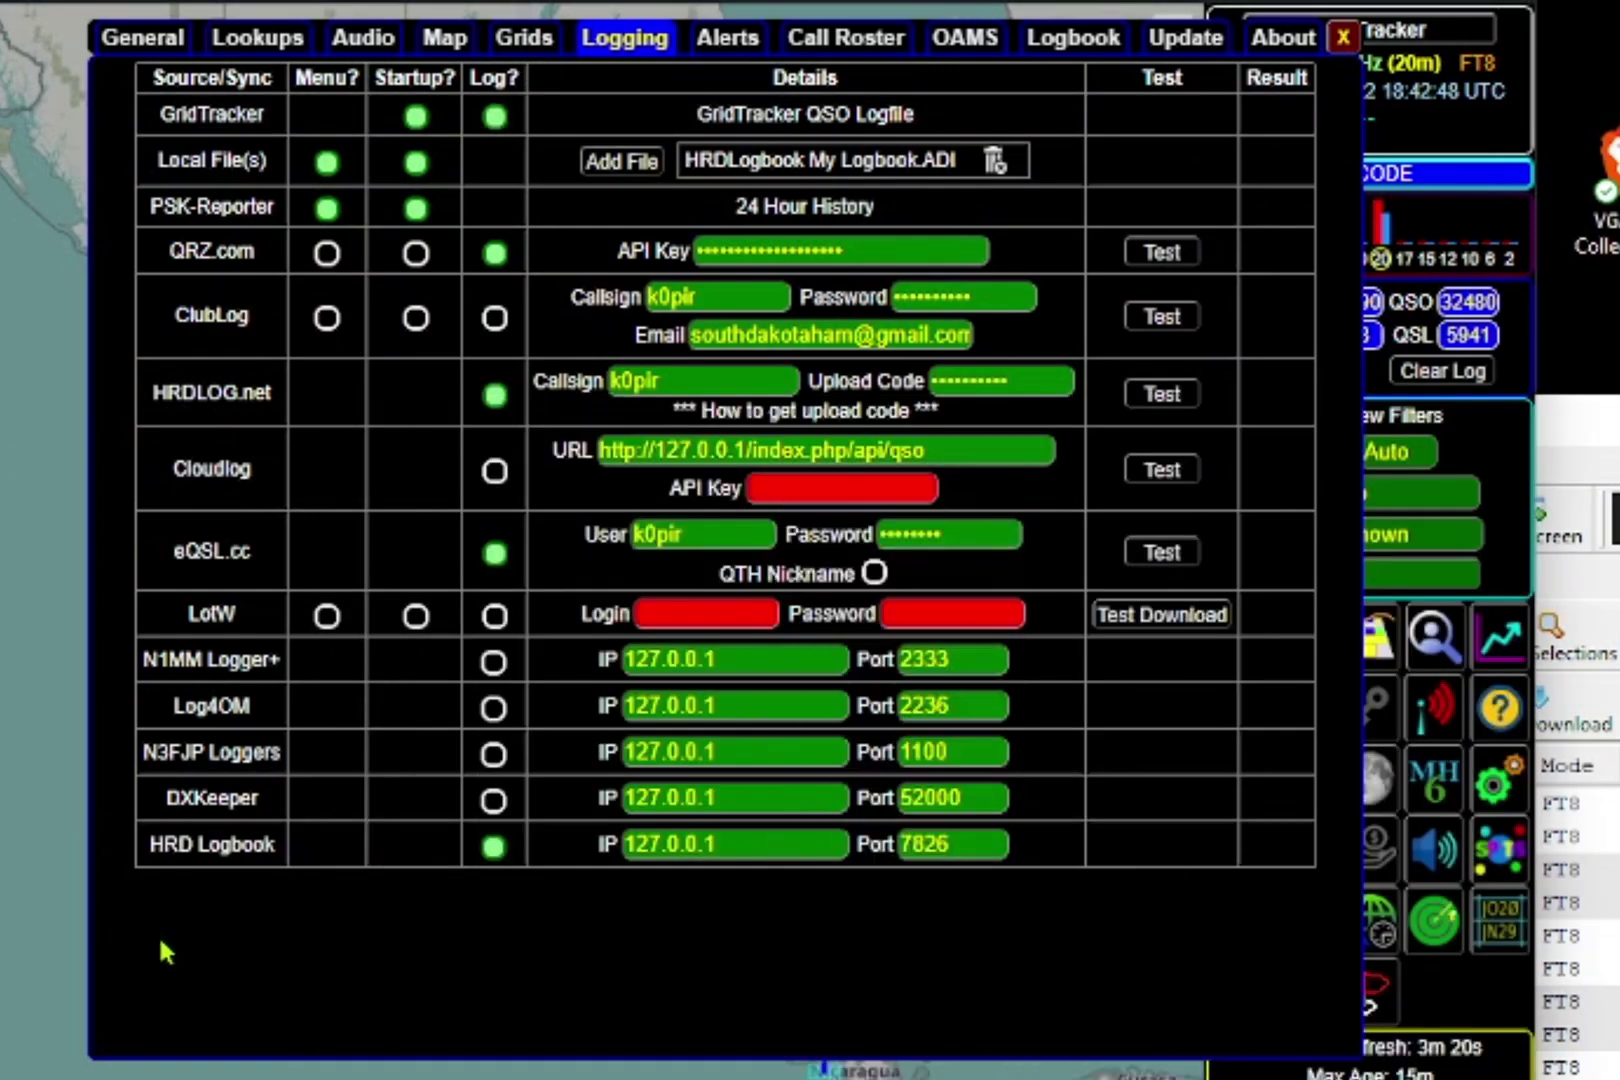
- Browse the GridTracker documents folder for local log files to add, and cancel without choosing one
left_click(587, 167)
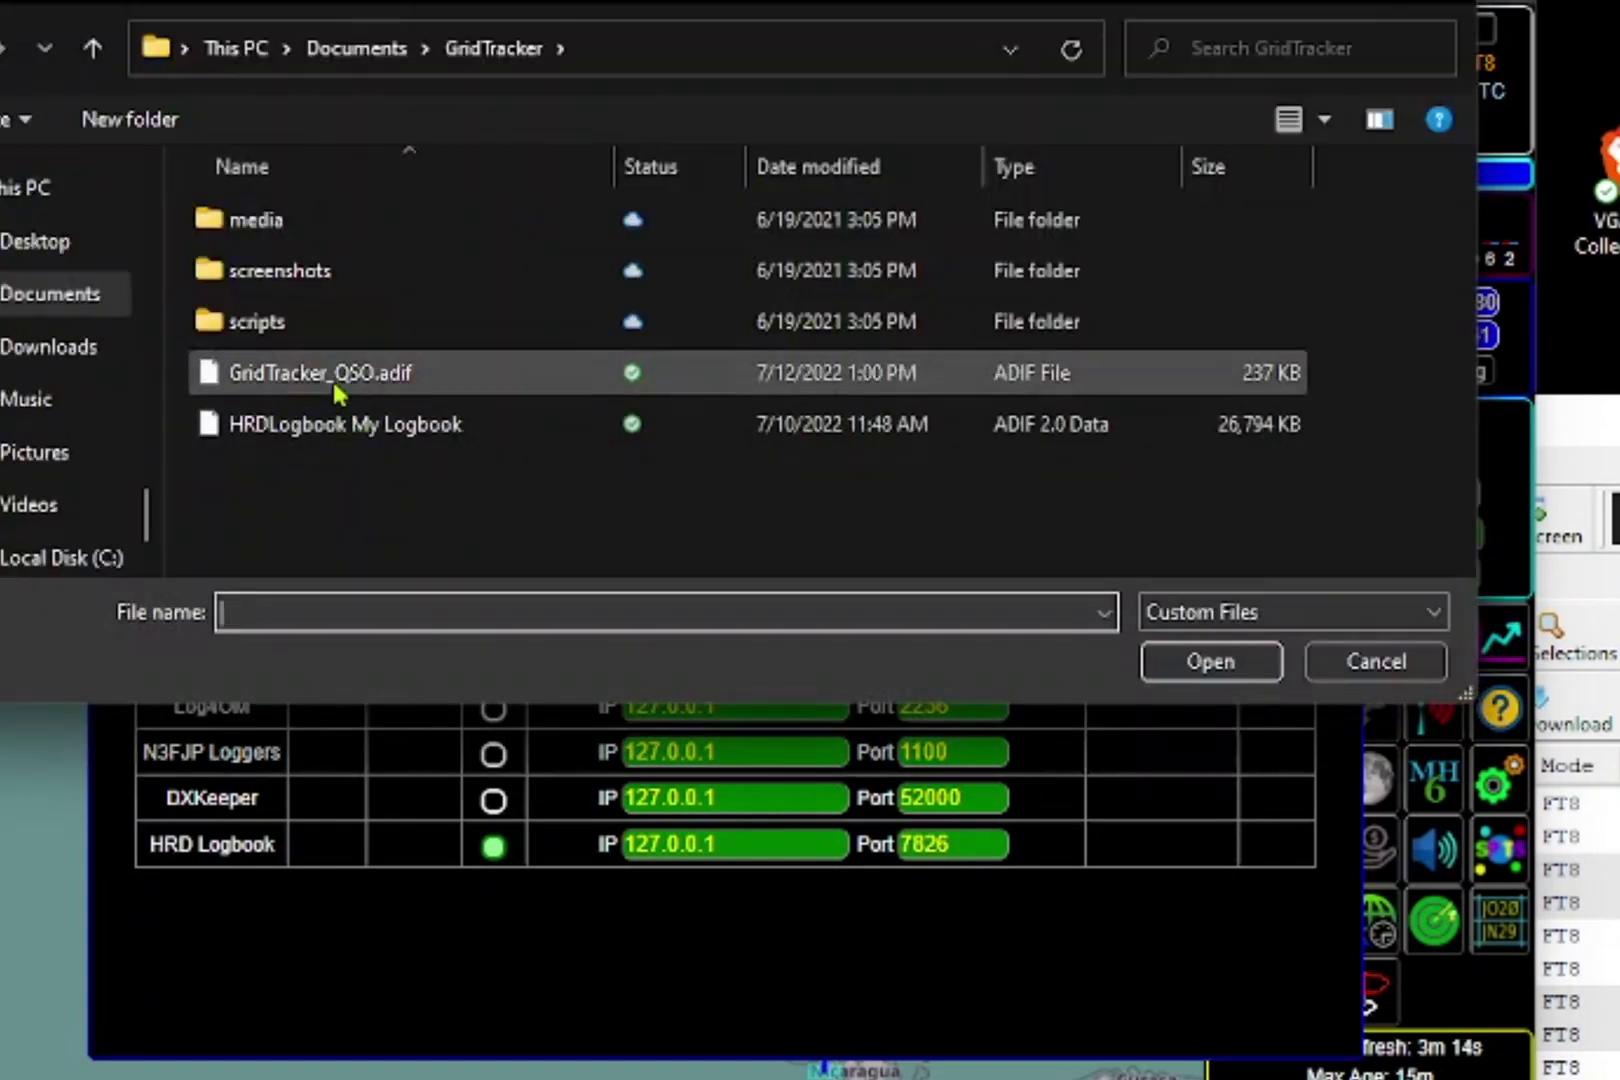
left_click(1358, 664)
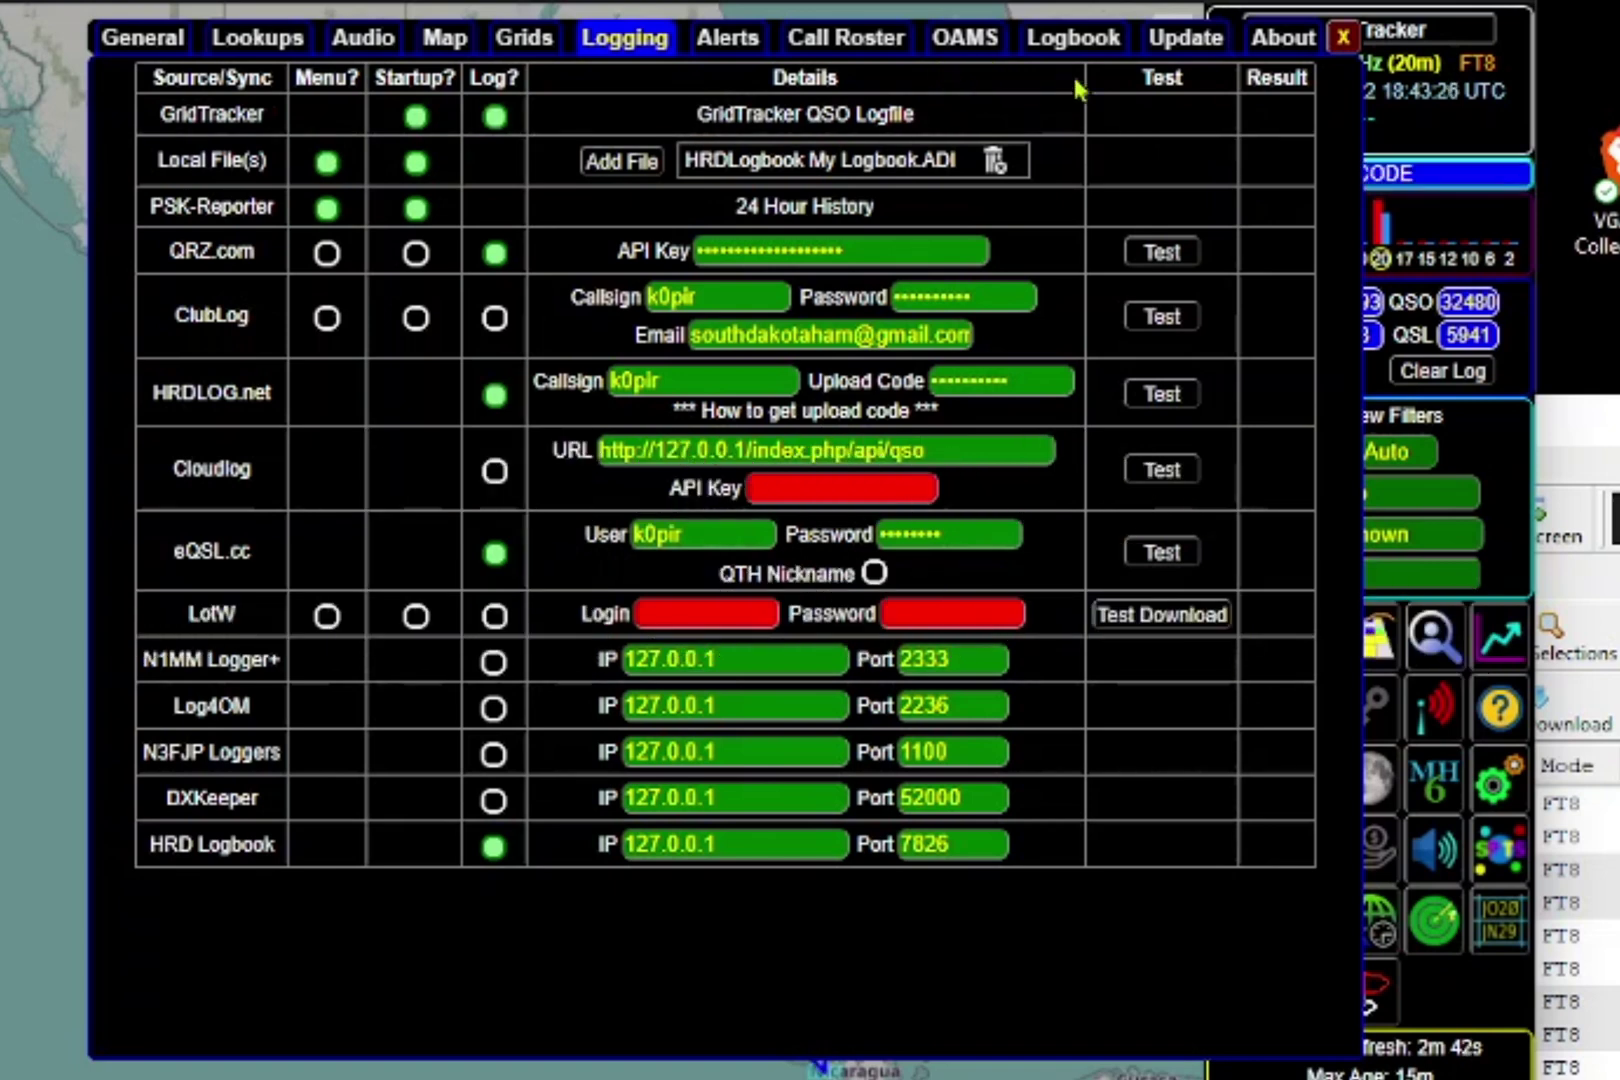
left_click(1342, 45)
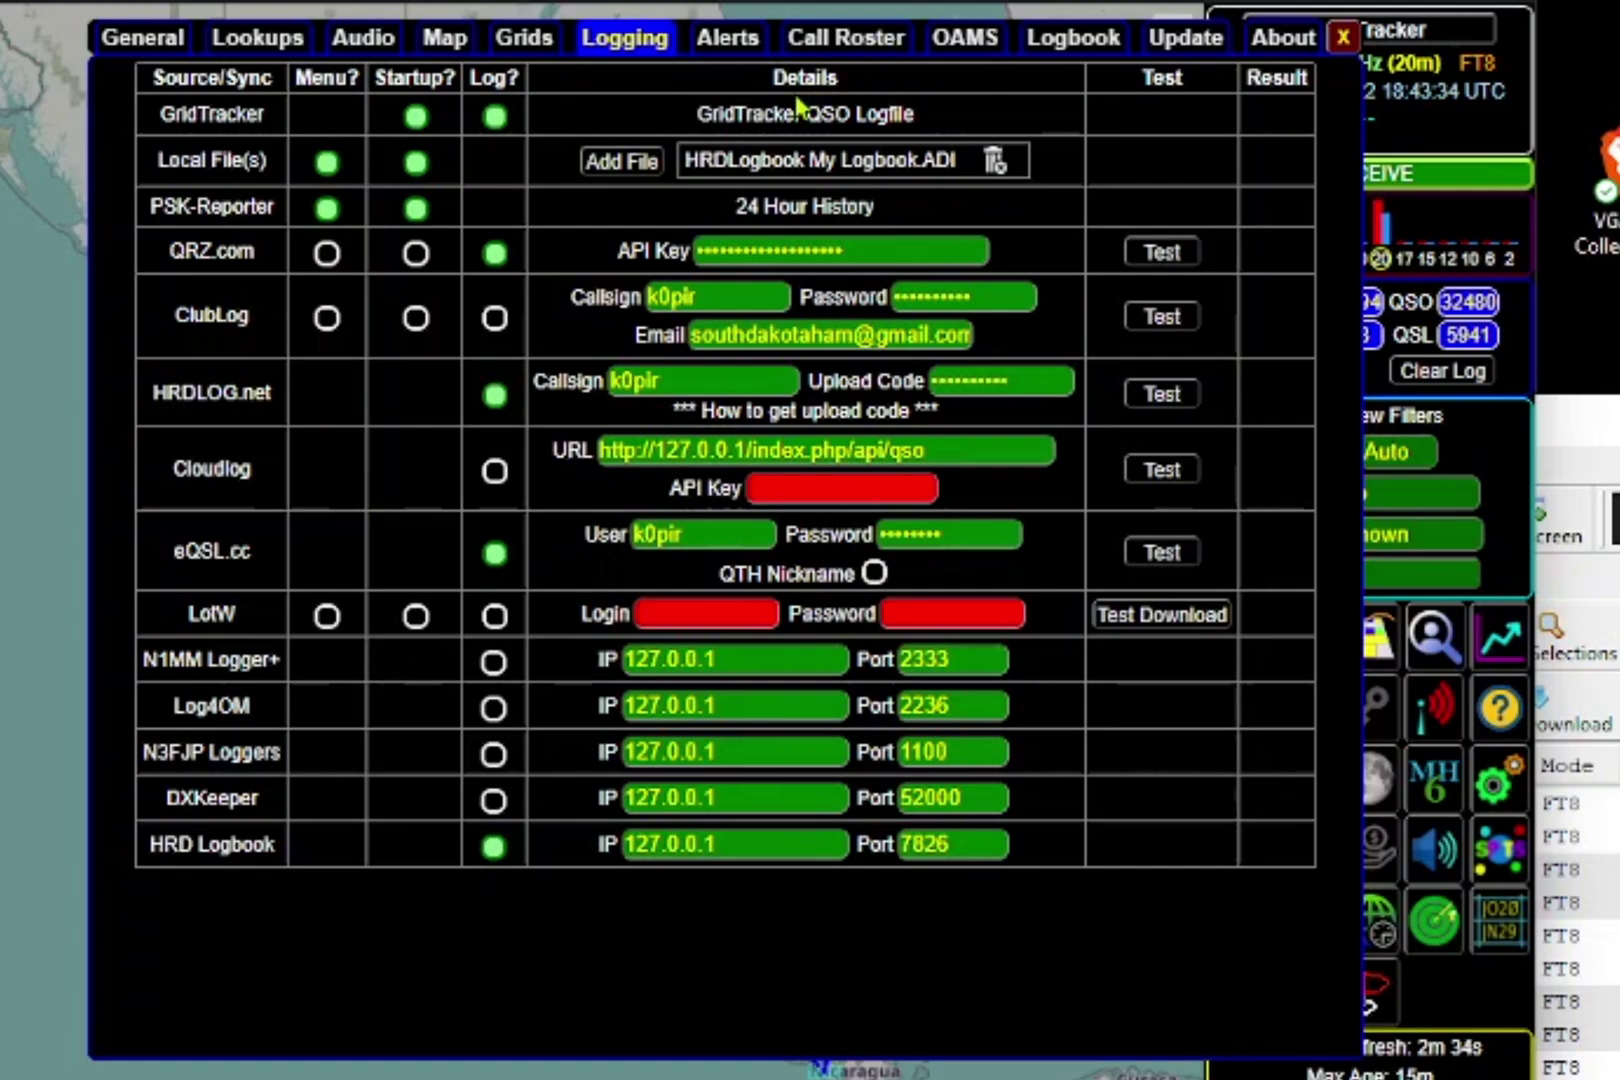
- Review GridTracker's Alerts, Call Roster and Logbook settings
left_click(722, 42)
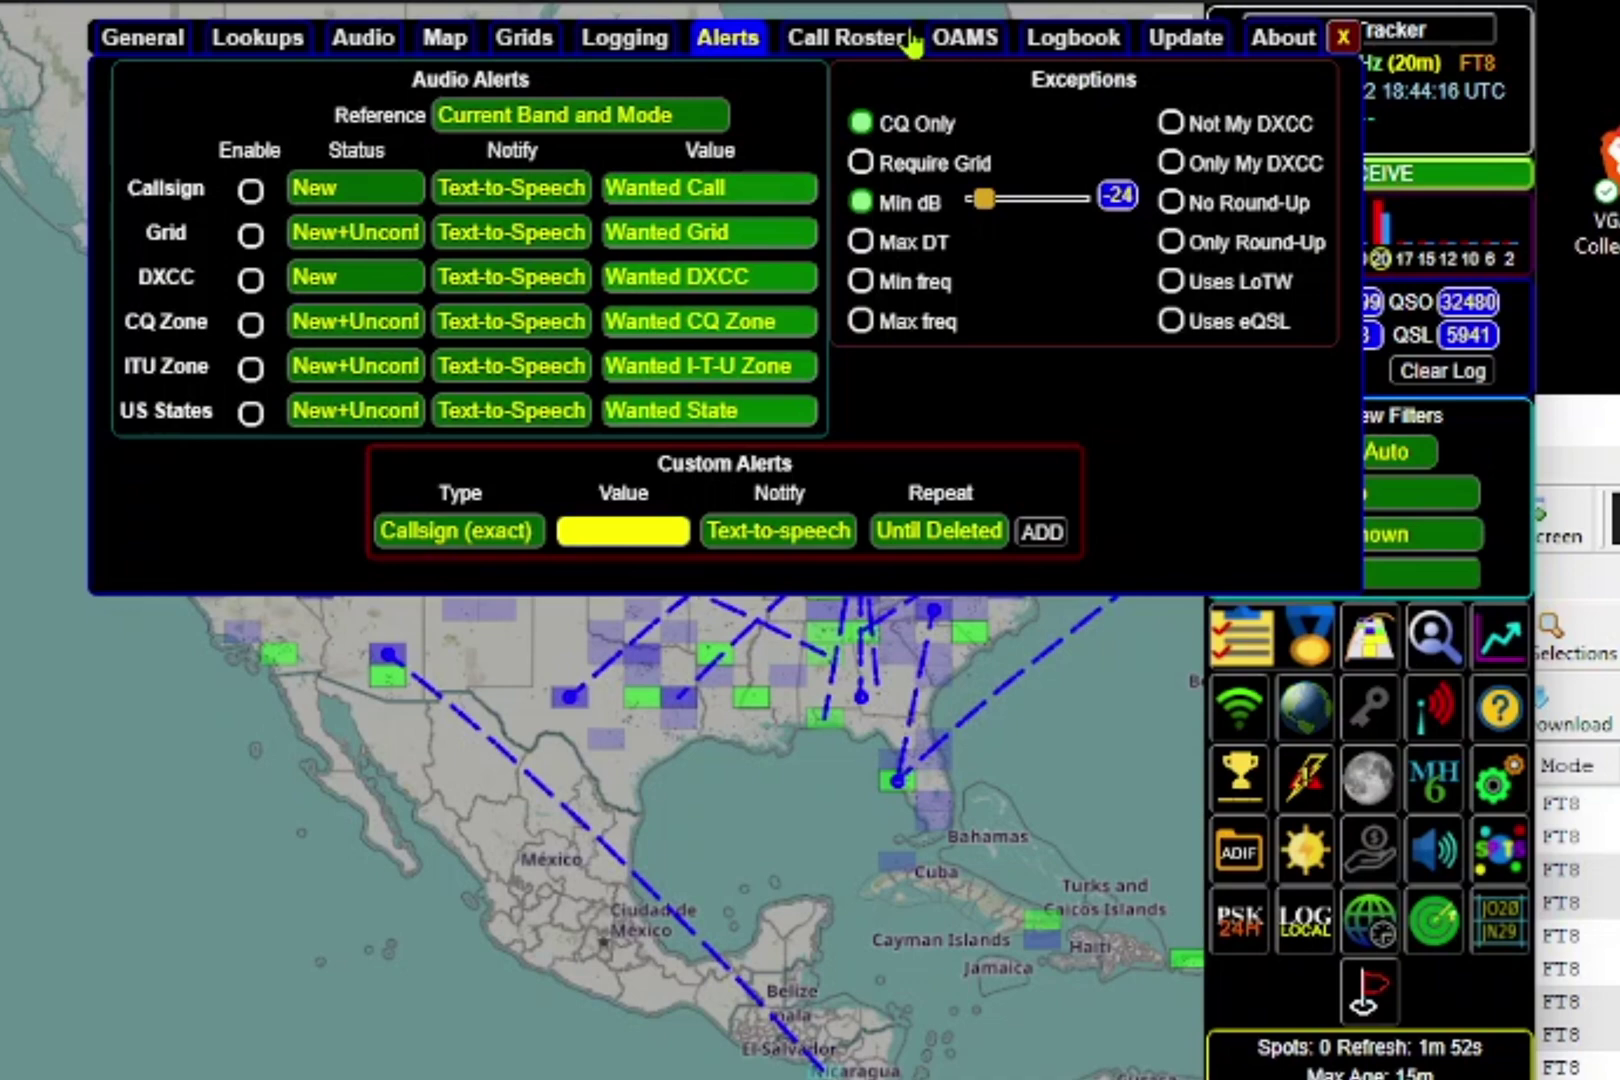
left_click(880, 40)
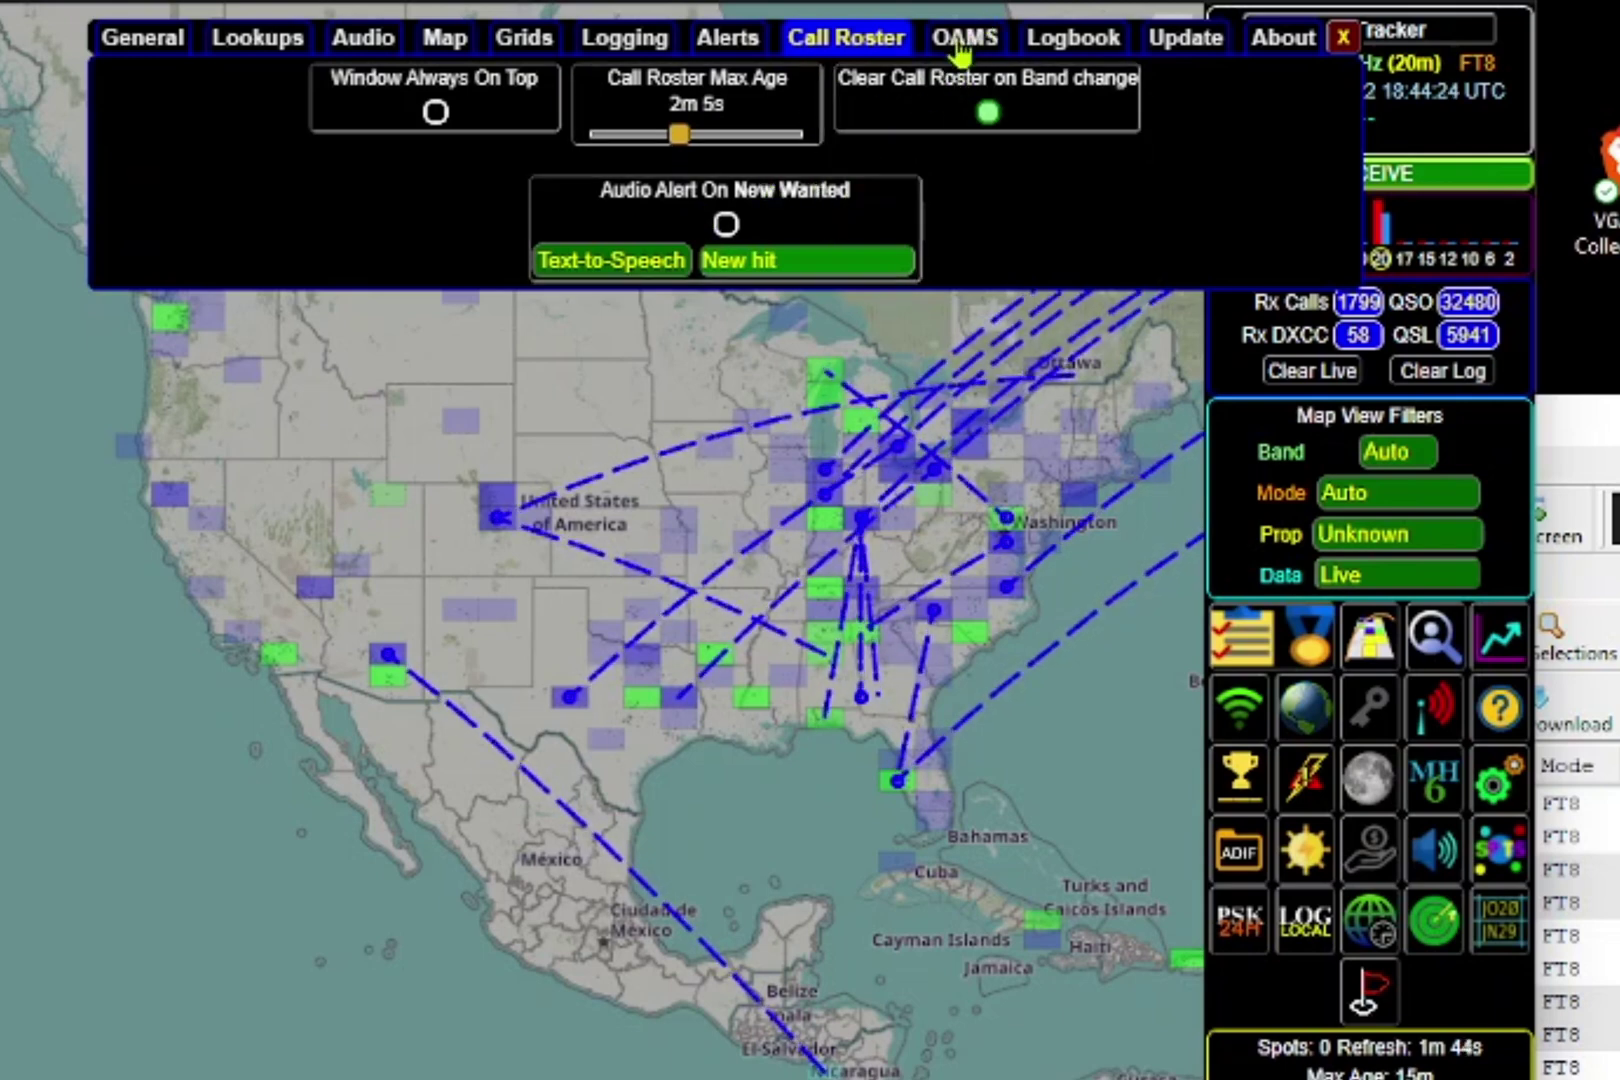
left_click(1092, 50)
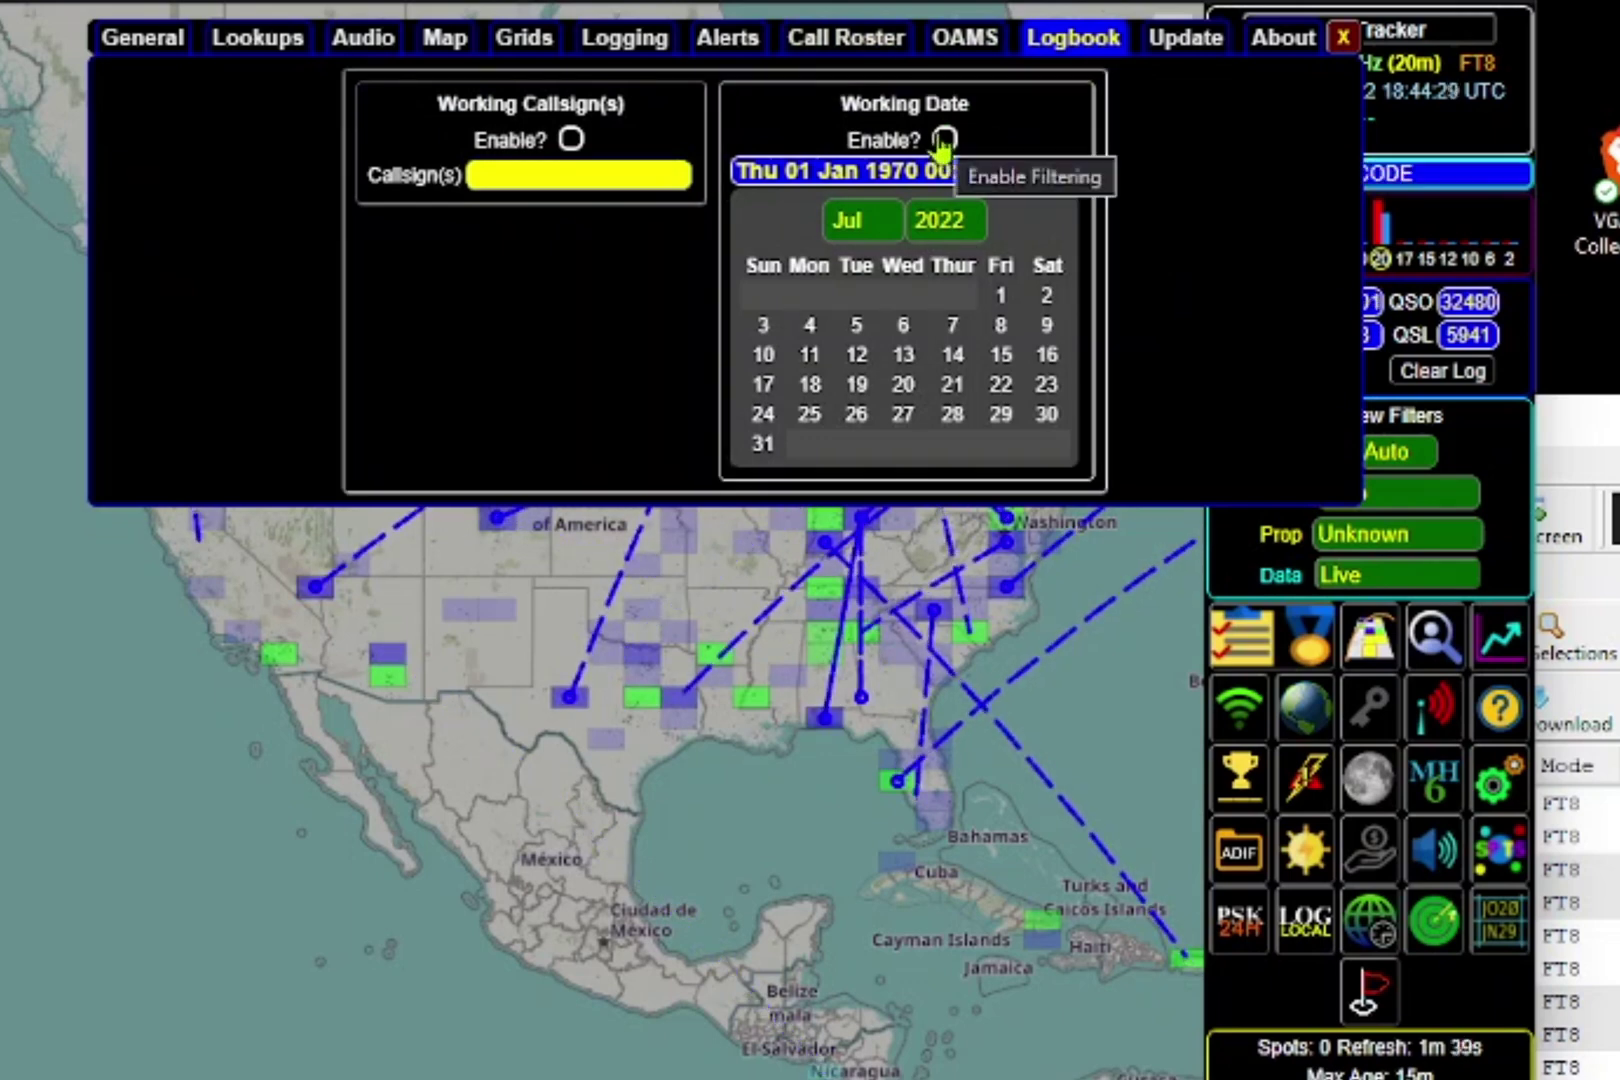
- Try enabling the Working Date filter in the Logbook settings, disable it again, and close the settings
left_click(943, 140)
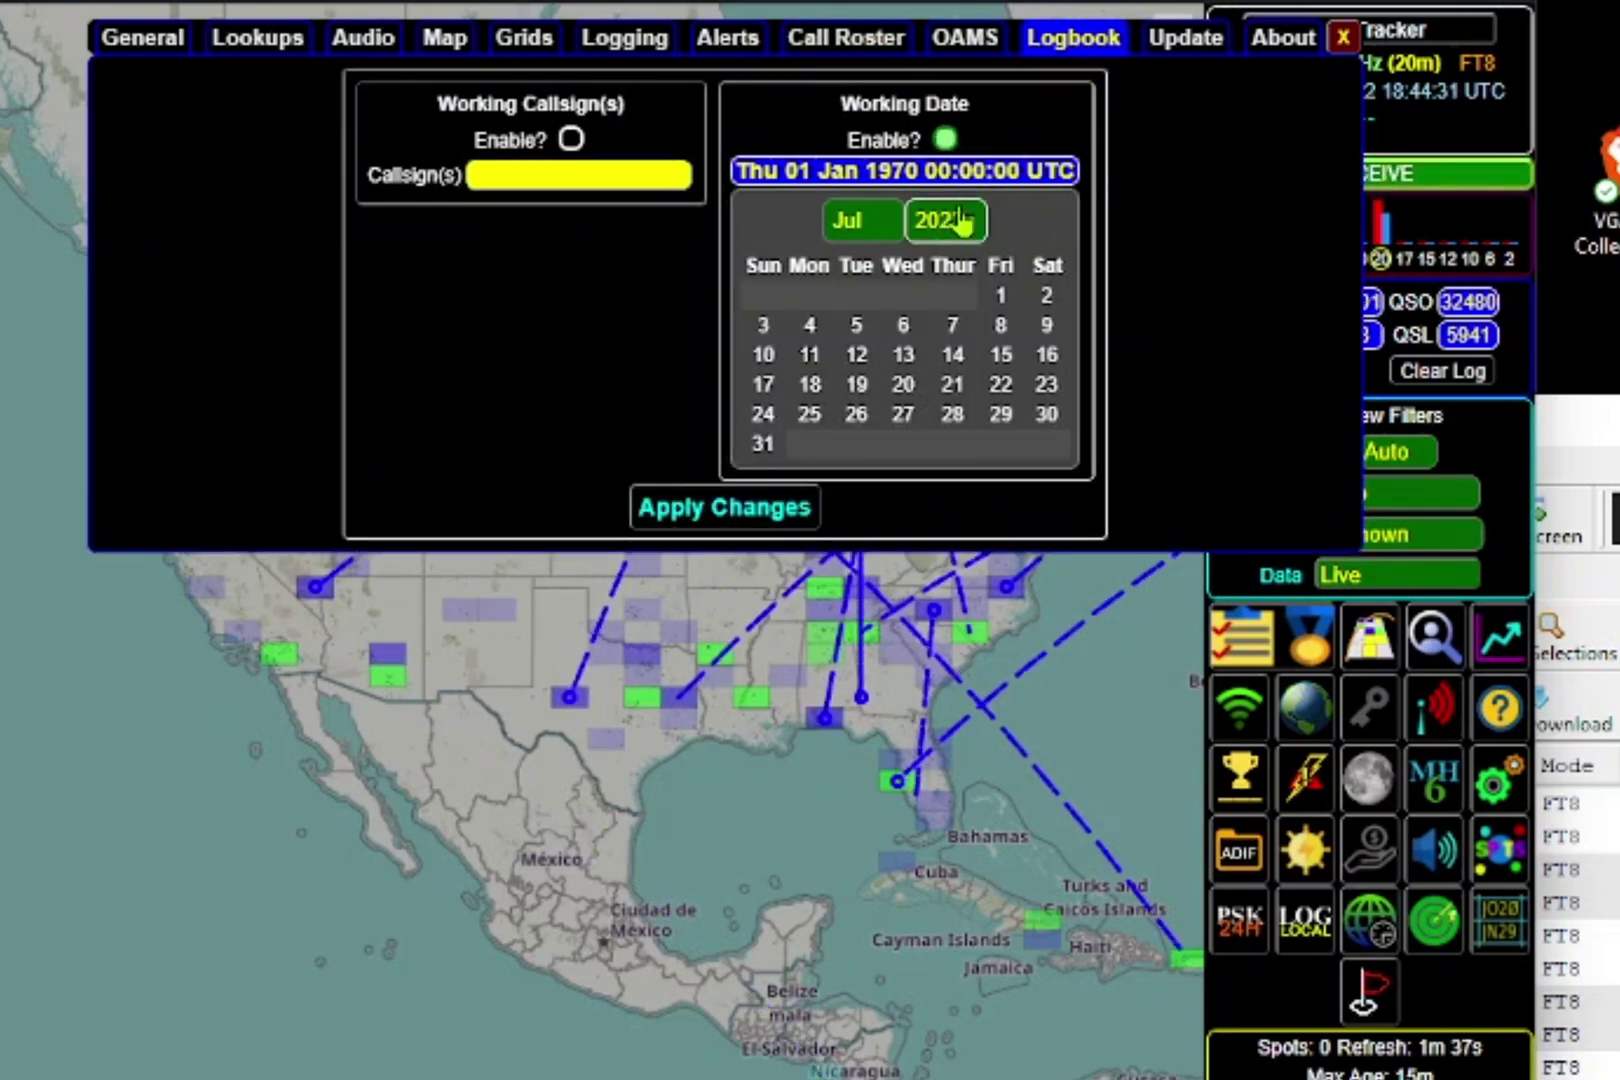
left_click(945, 140)
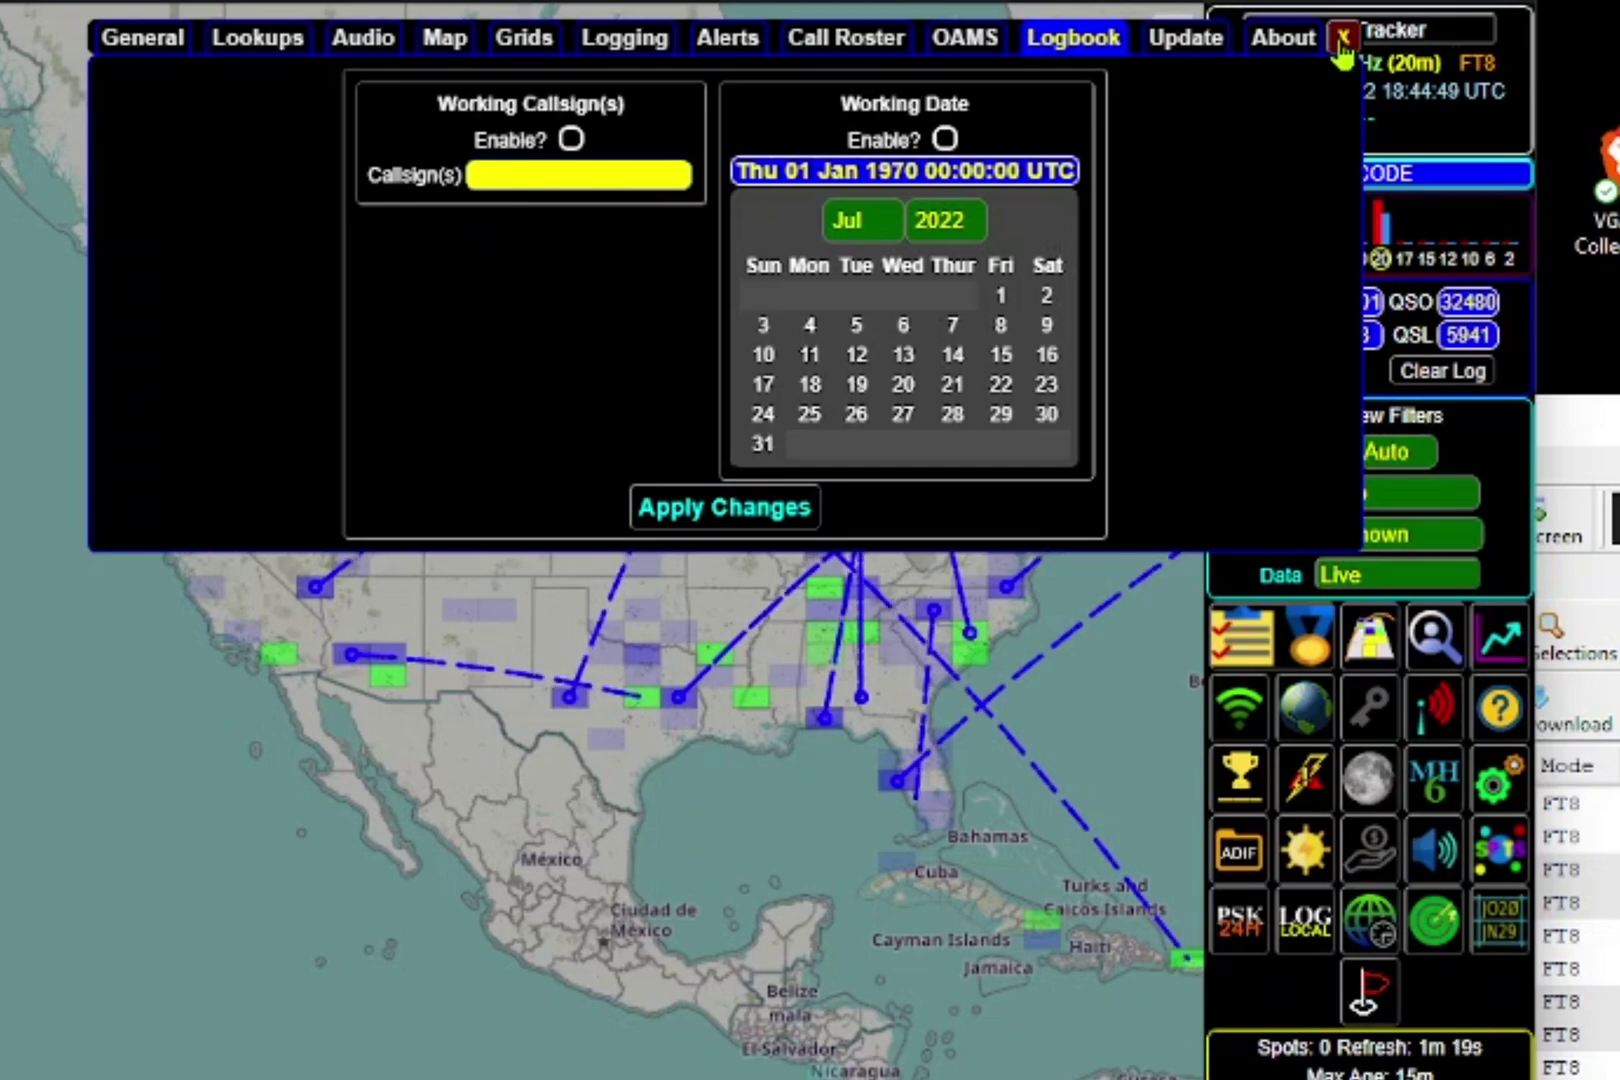
left_click(1343, 39)
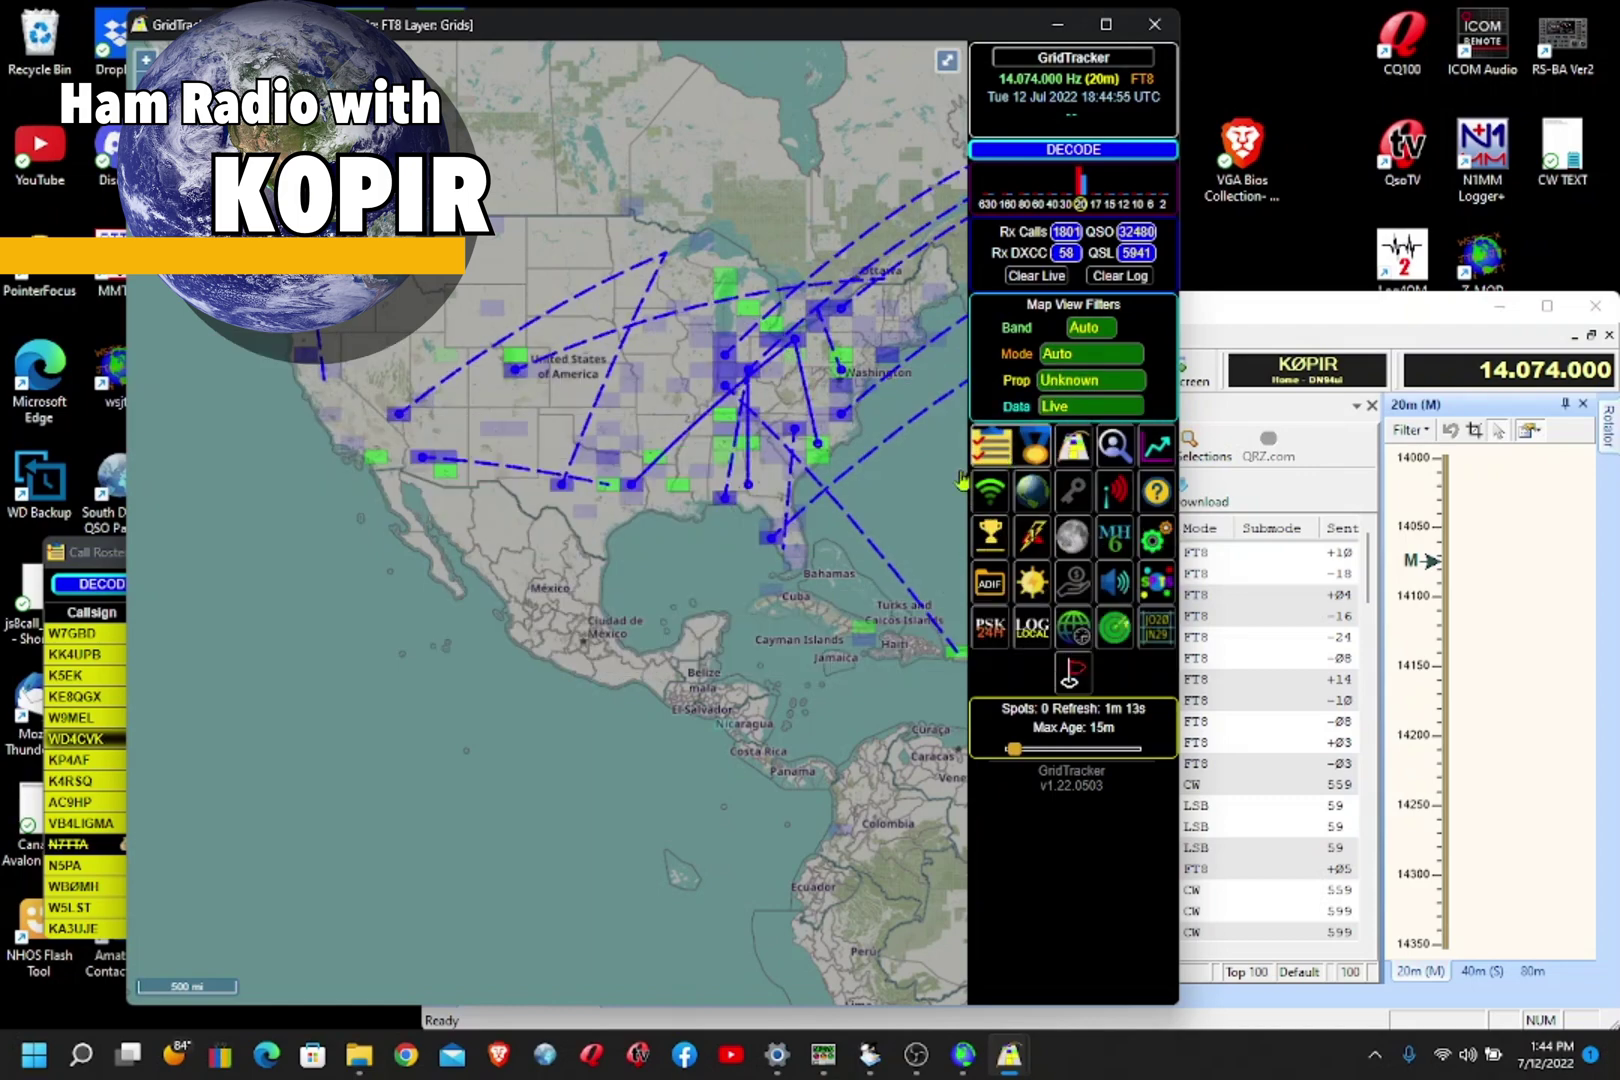
- Bring the Call Roster to the front, switch to the main WSJT-X window and enable transmission of the CQ message
left_click(97, 560)
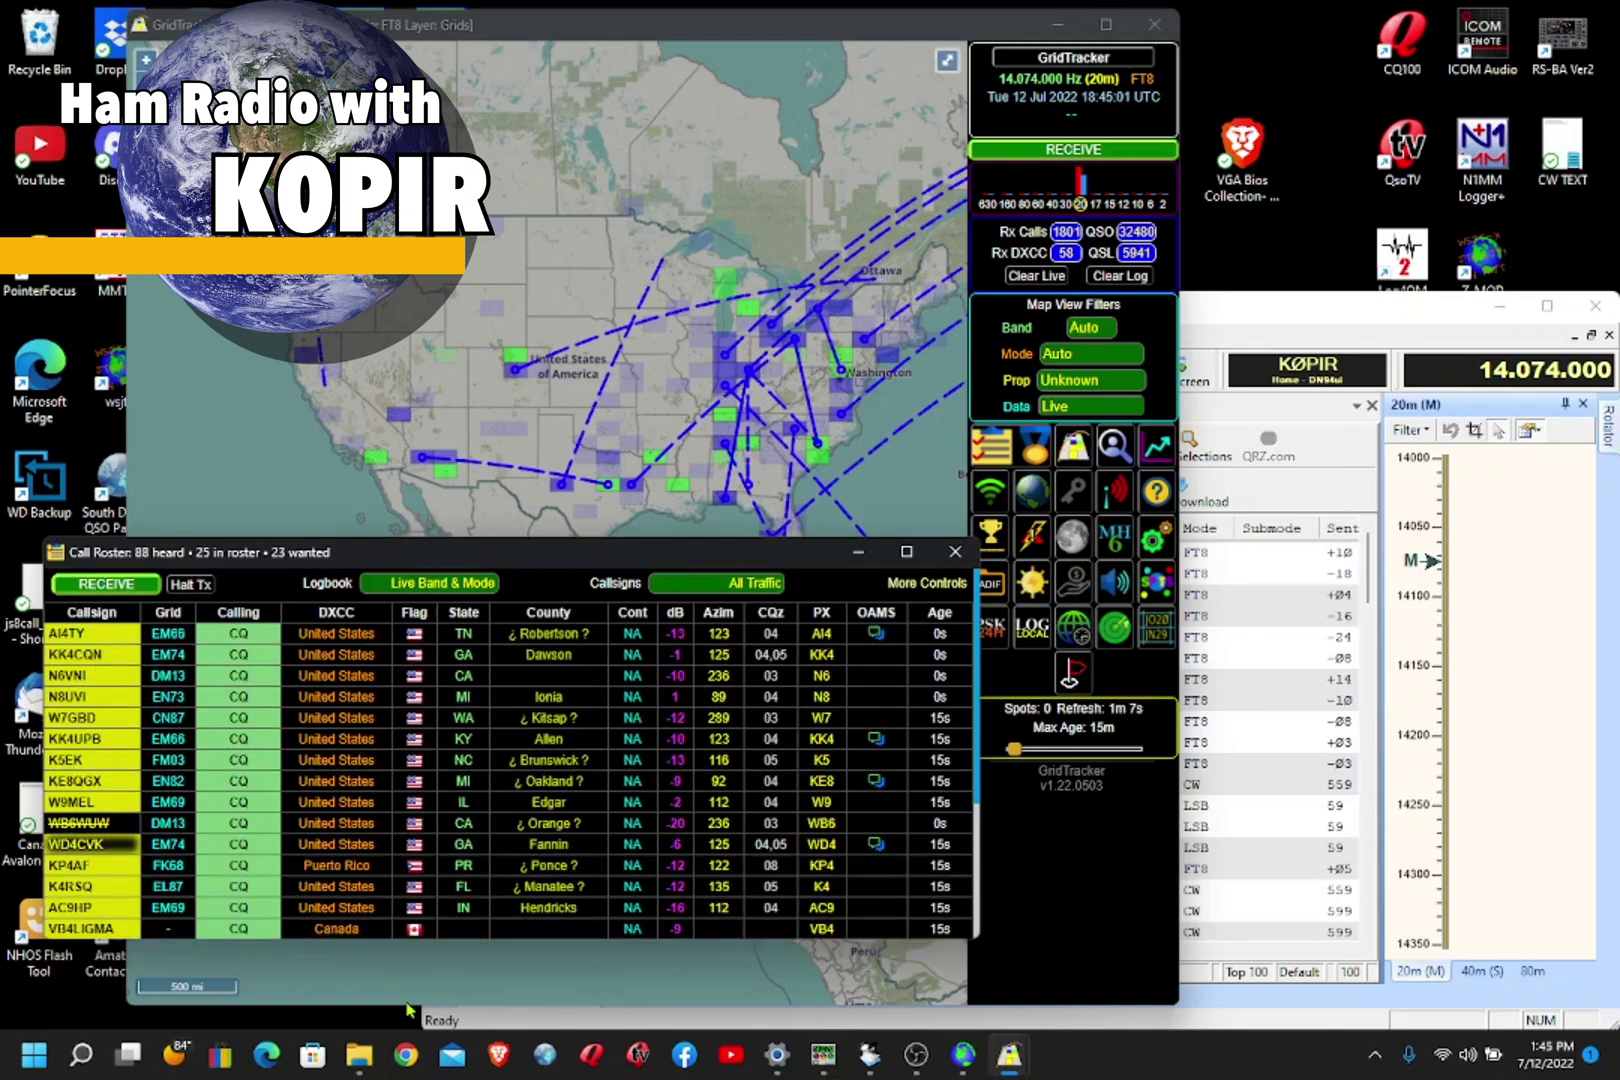
left_click(963, 1055)
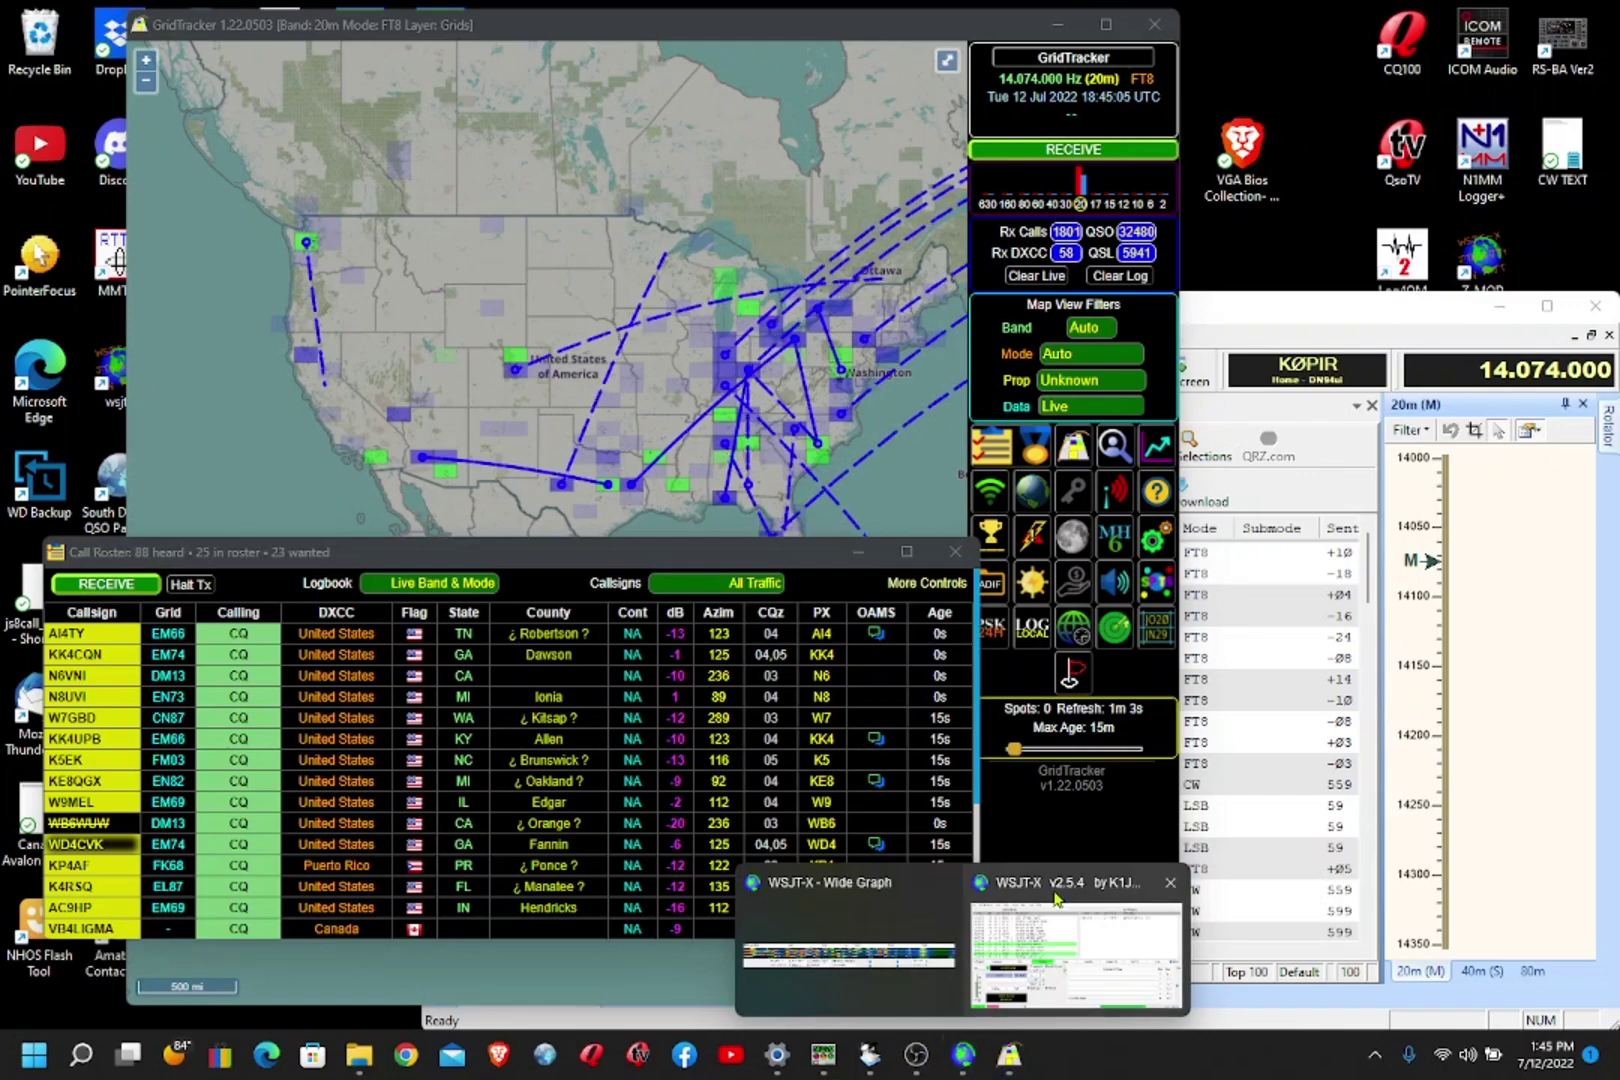
left_click(1060, 930)
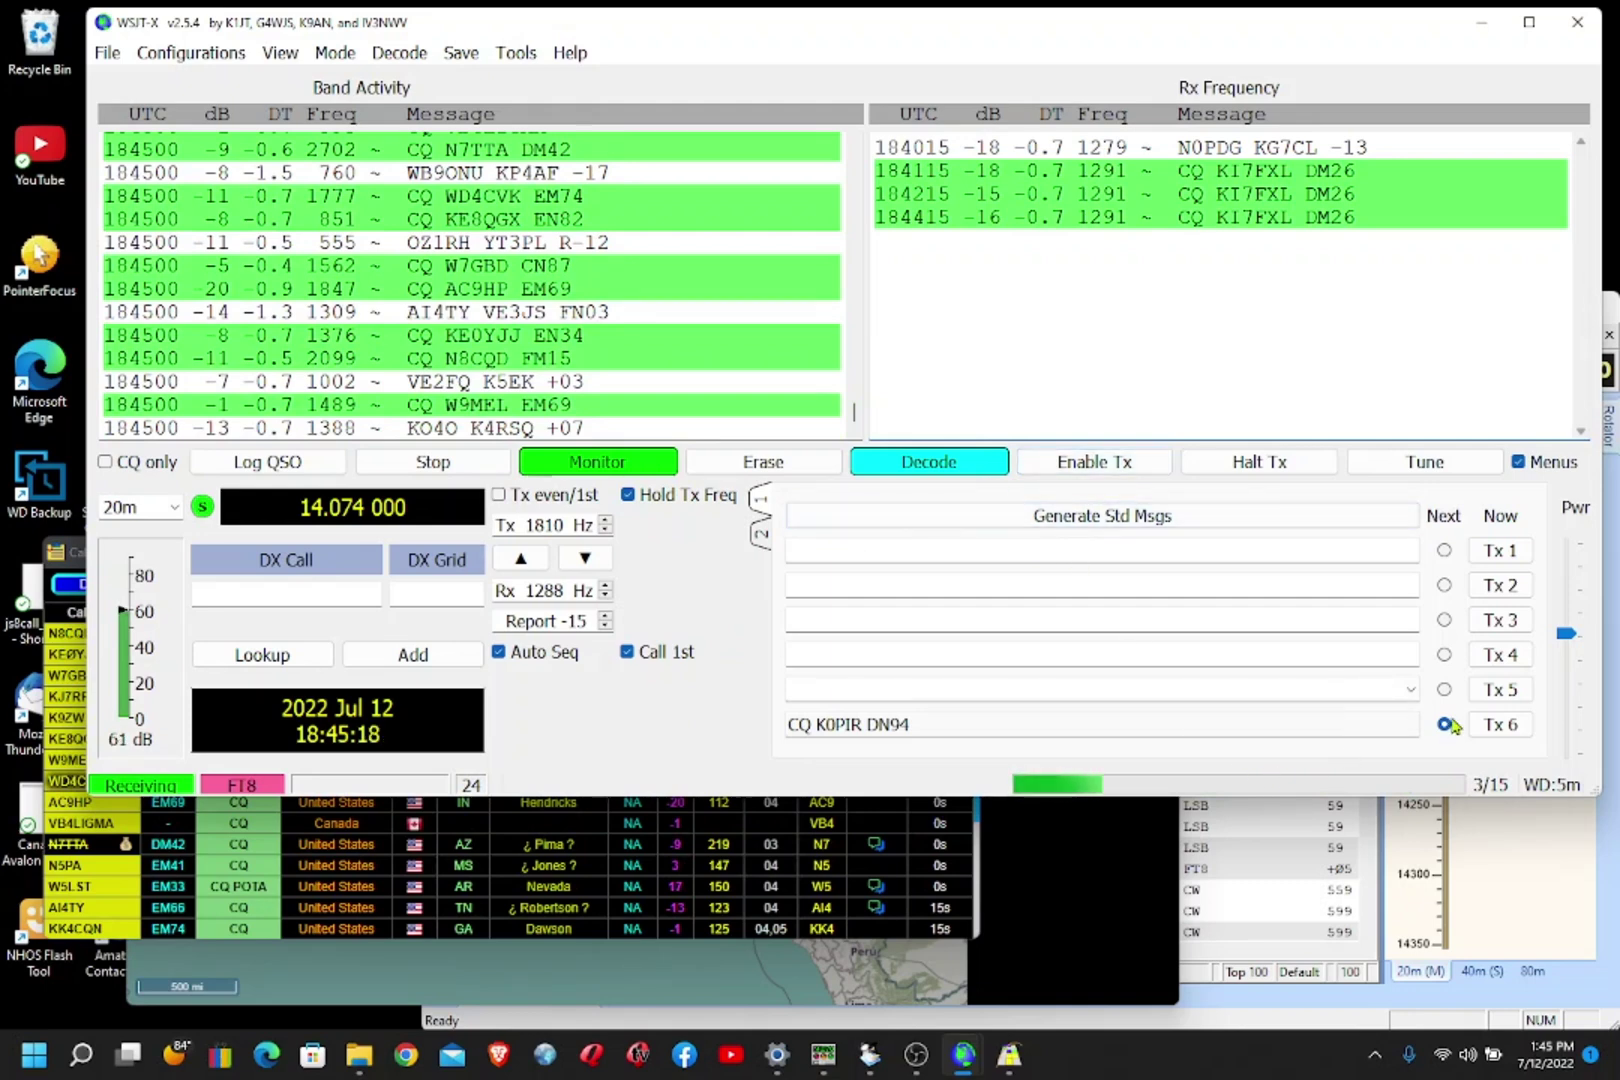
left_click(1120, 466)
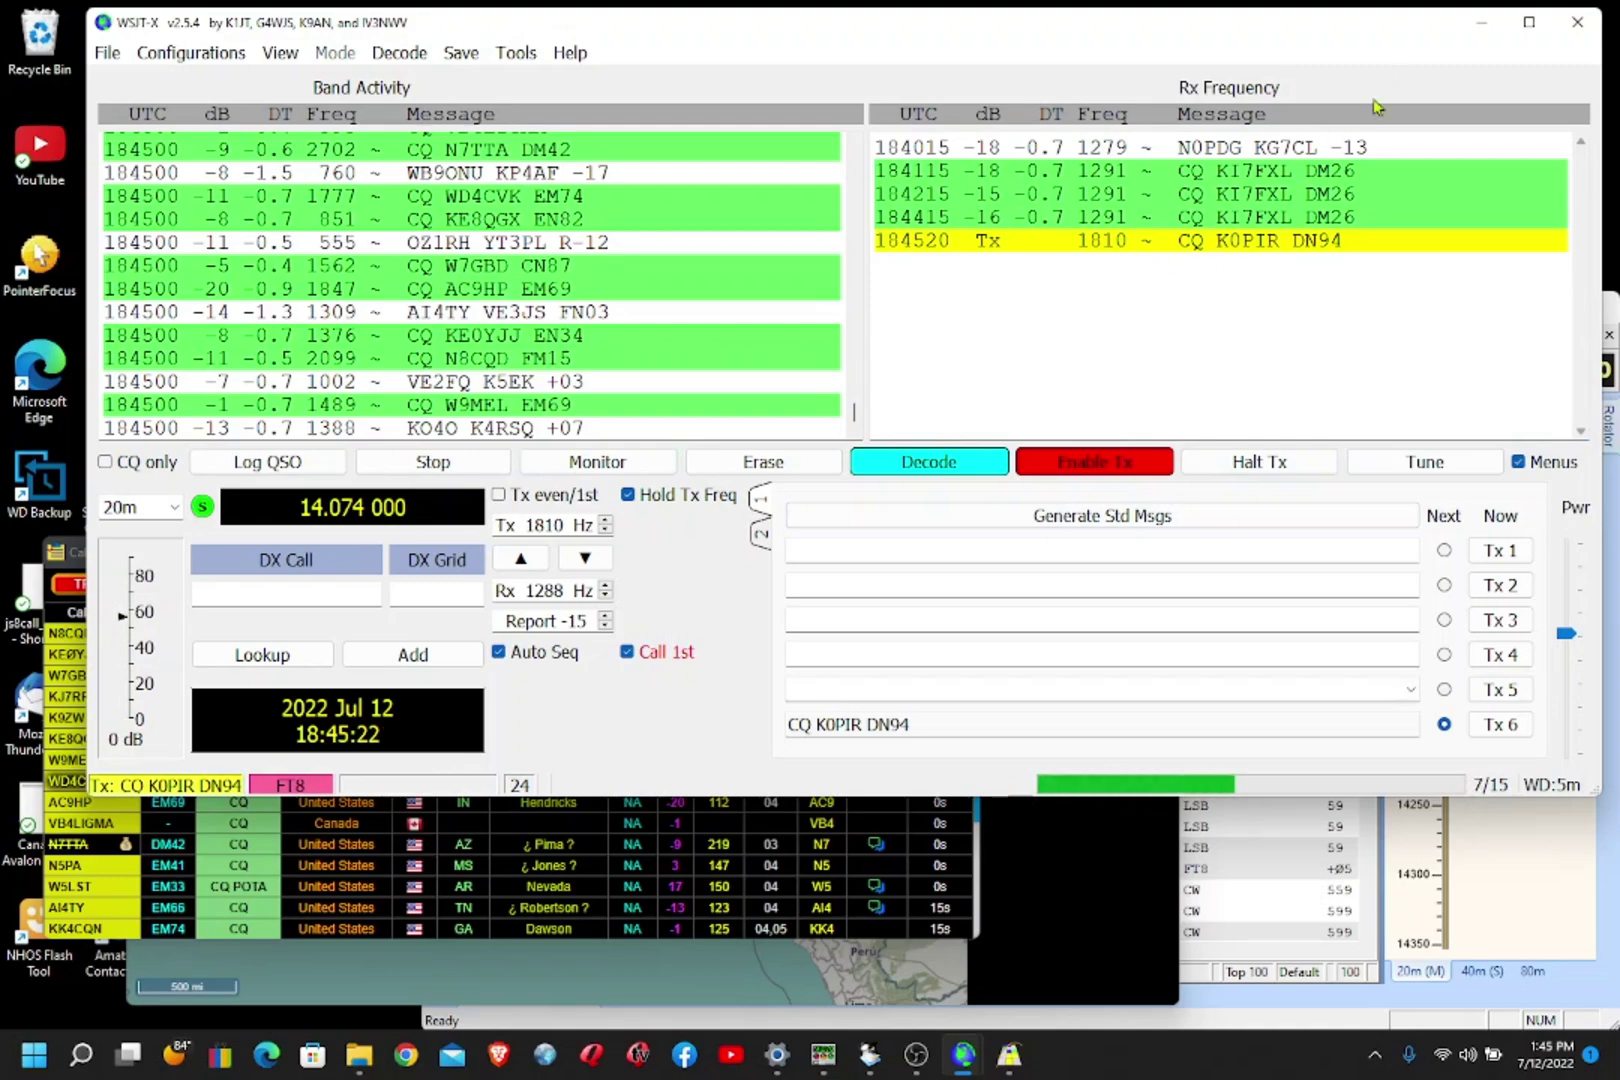
- Minimize the main WSJT-X window and display the Wide Graph alongside GridTracker and its Call Roster
left_click(1481, 22)
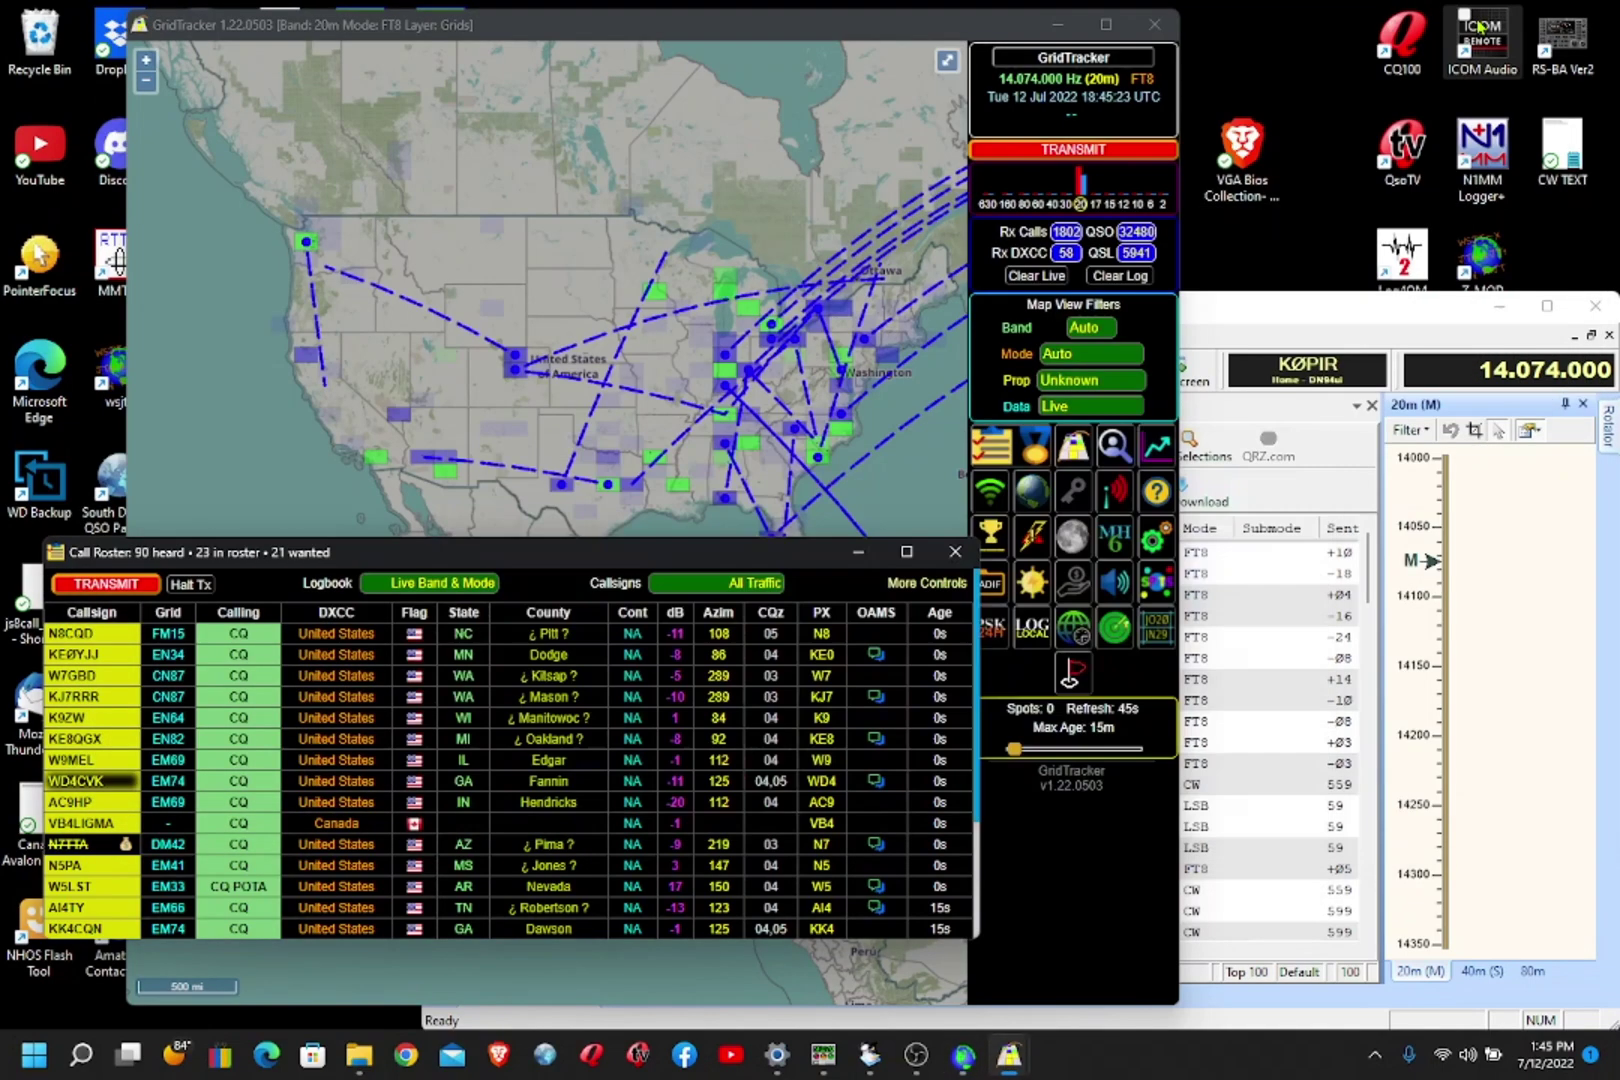
mouse_move(963, 1055)
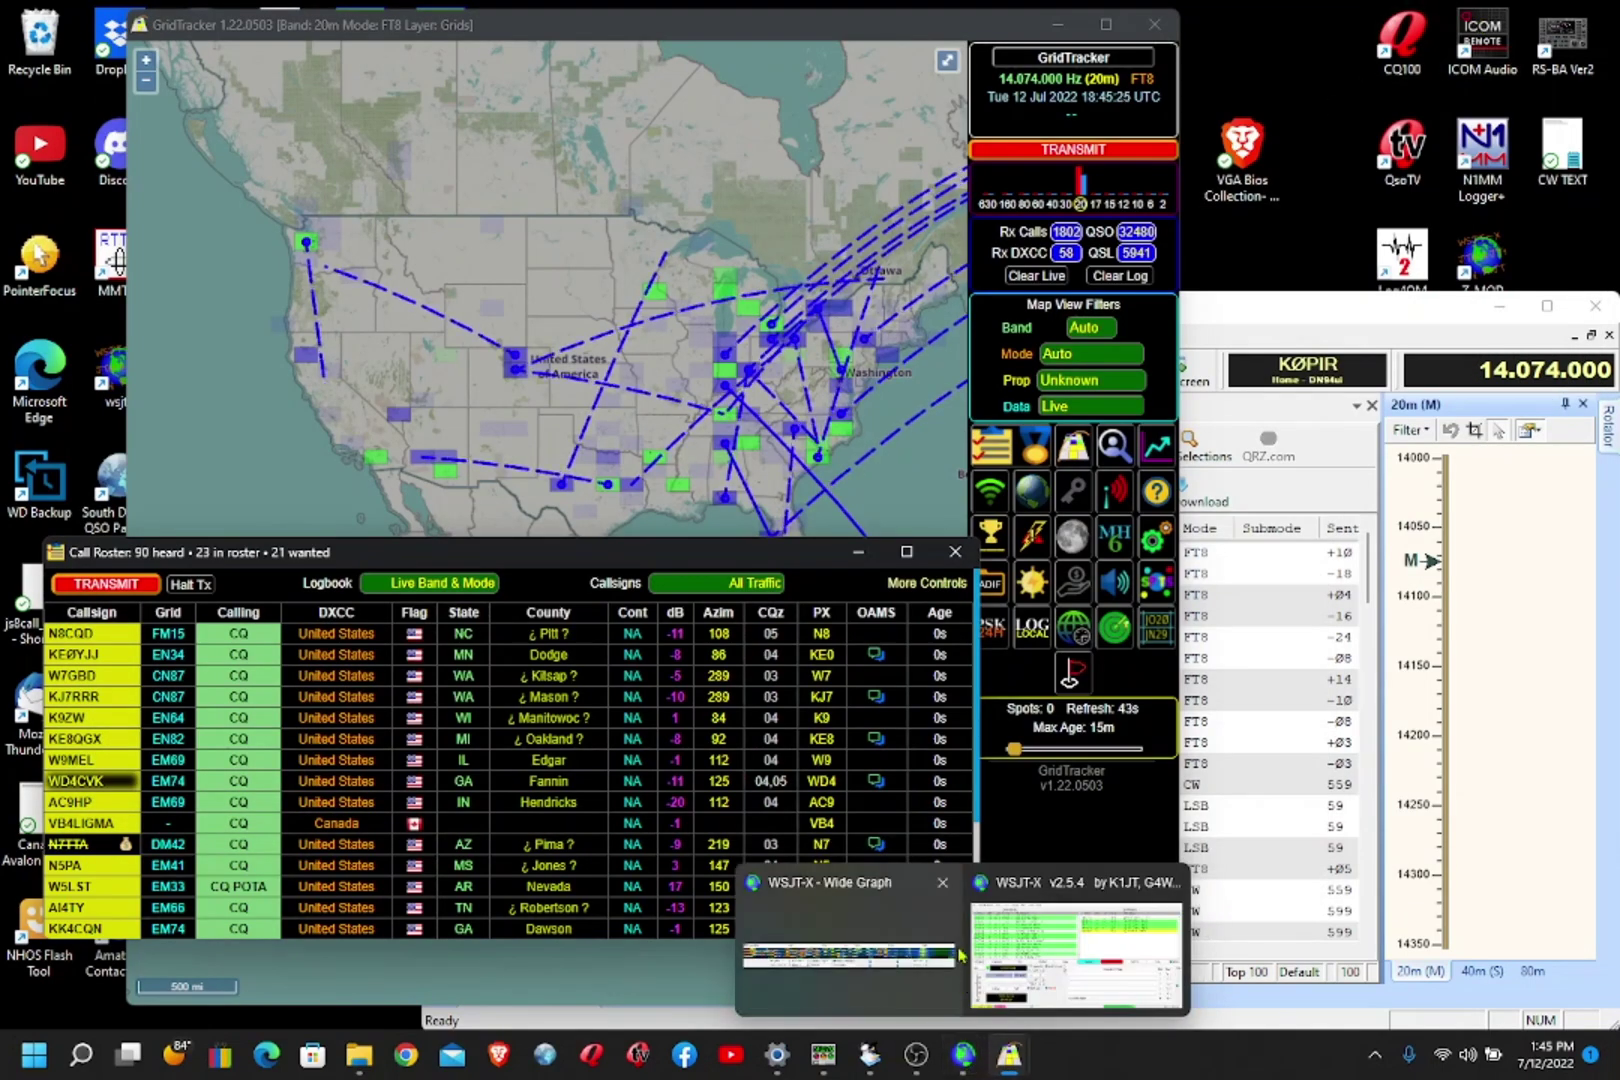
left_click(859, 918)
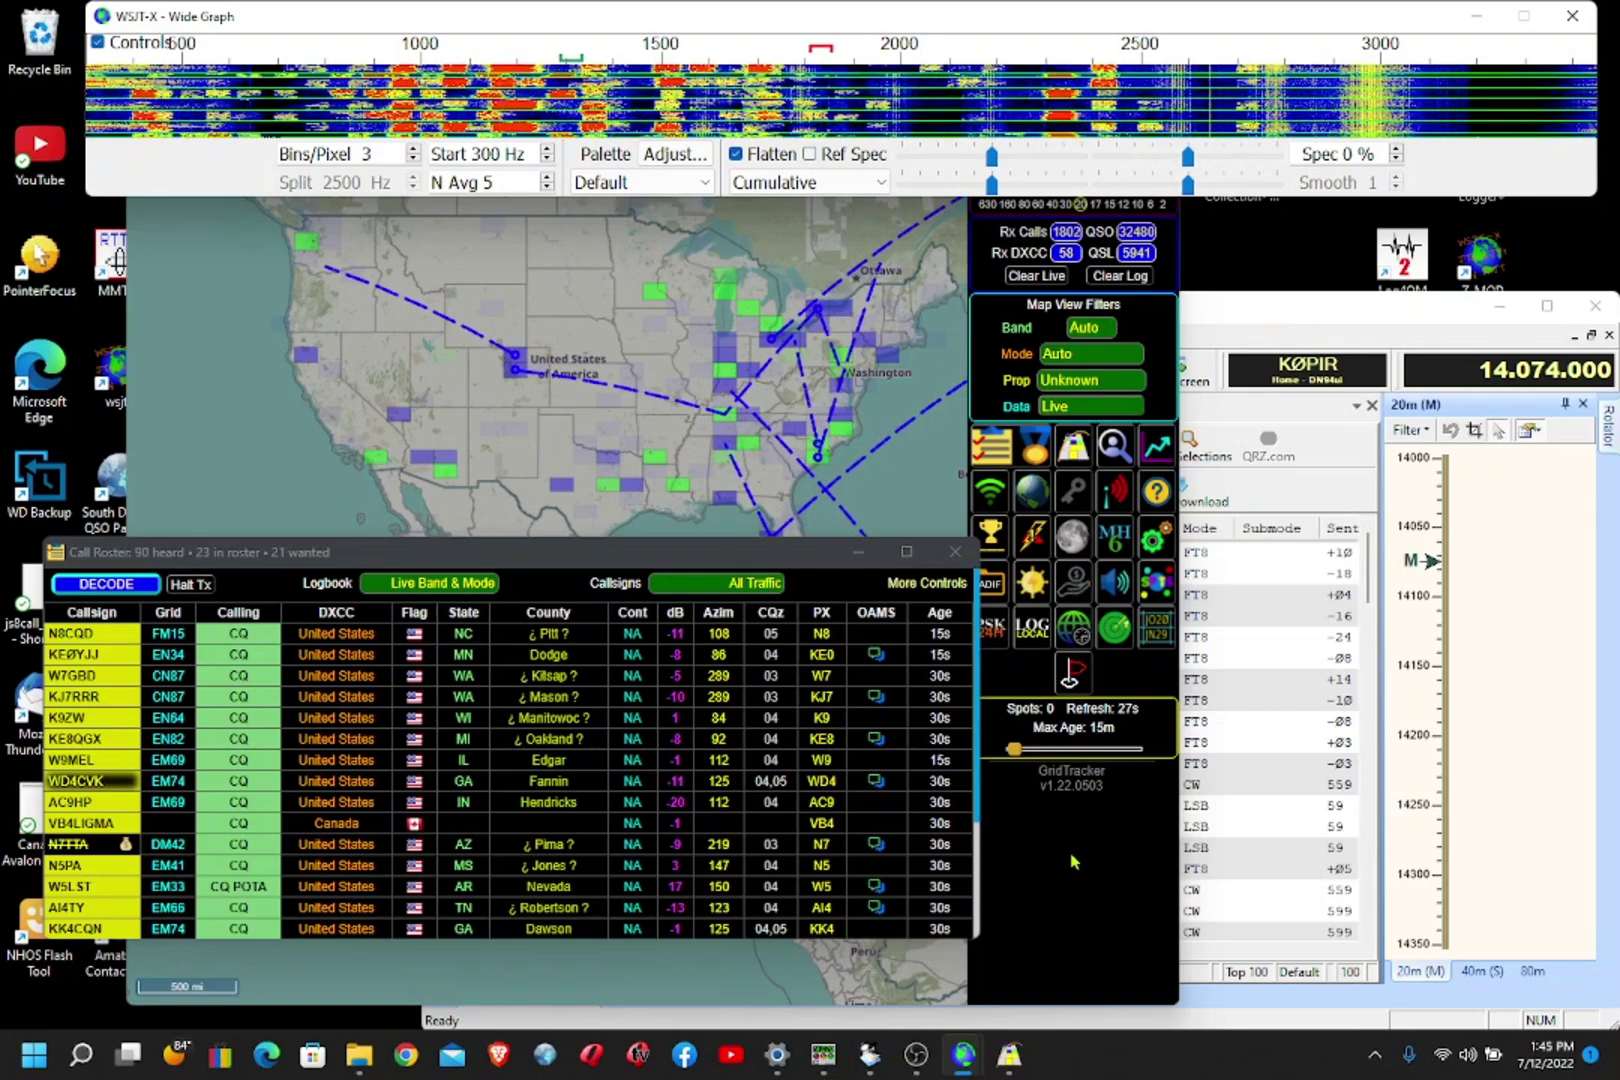
- Return to the main WSJT-X window and confirm logging of the completed 20m FT8 contact
mouse_move(964, 1068)
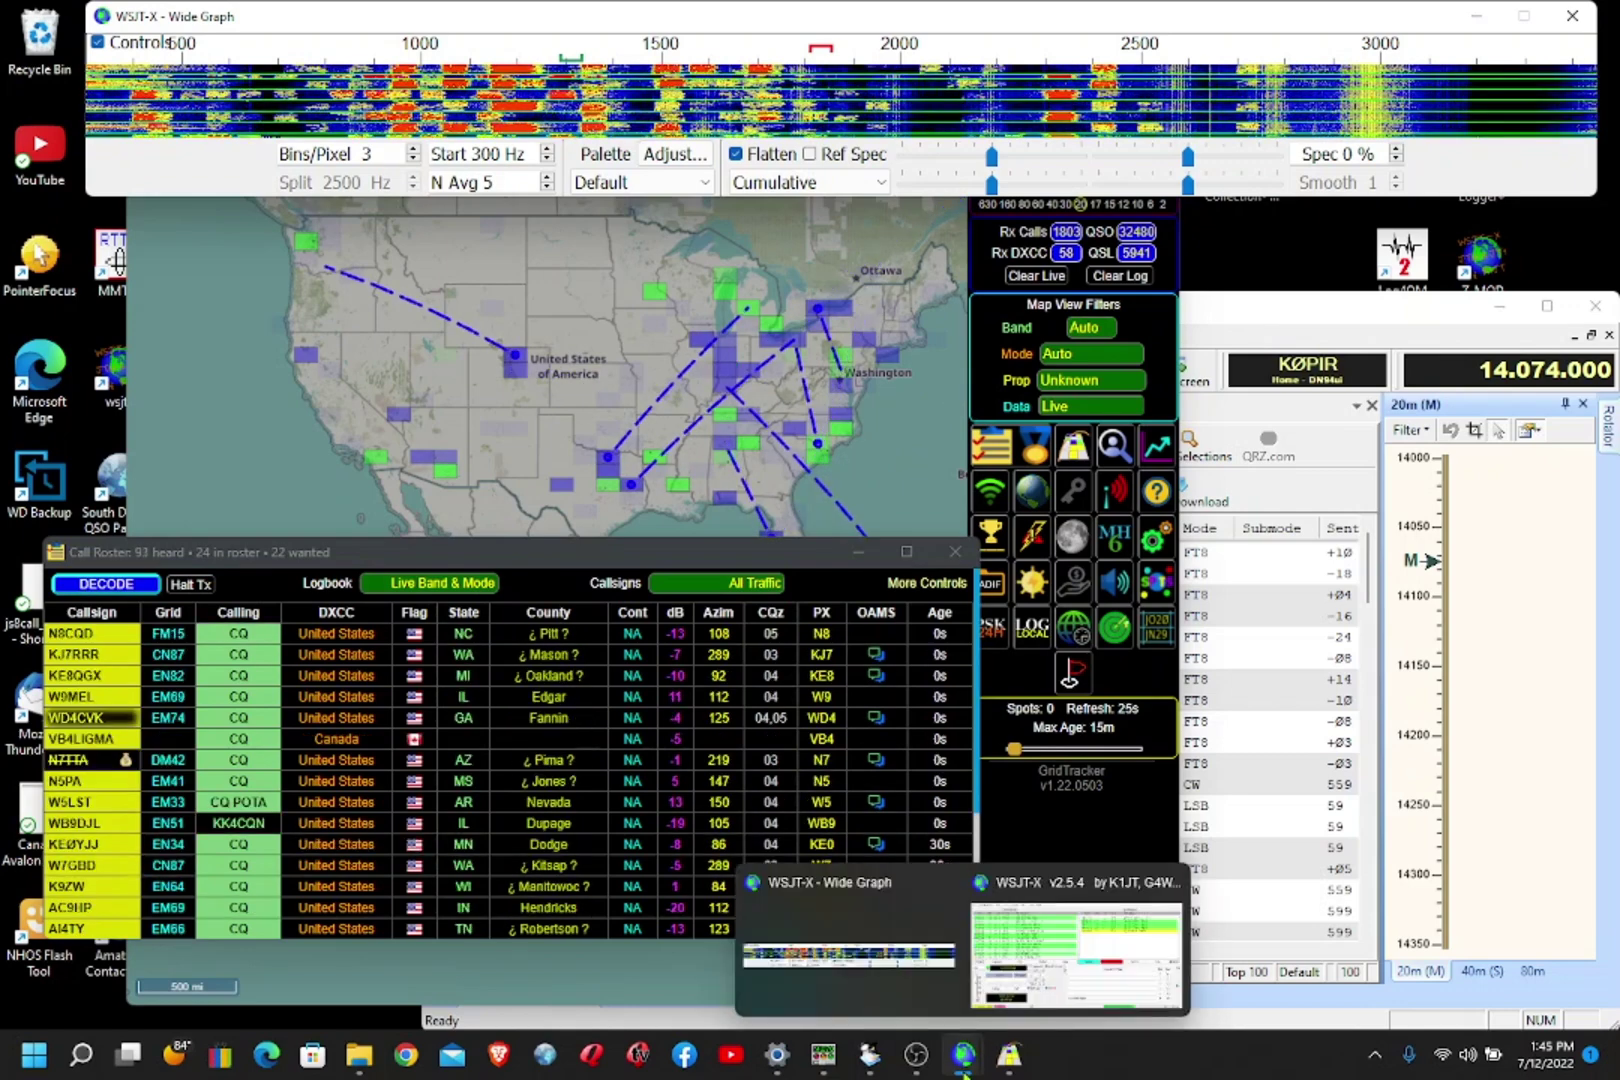
left_click(1046, 905)
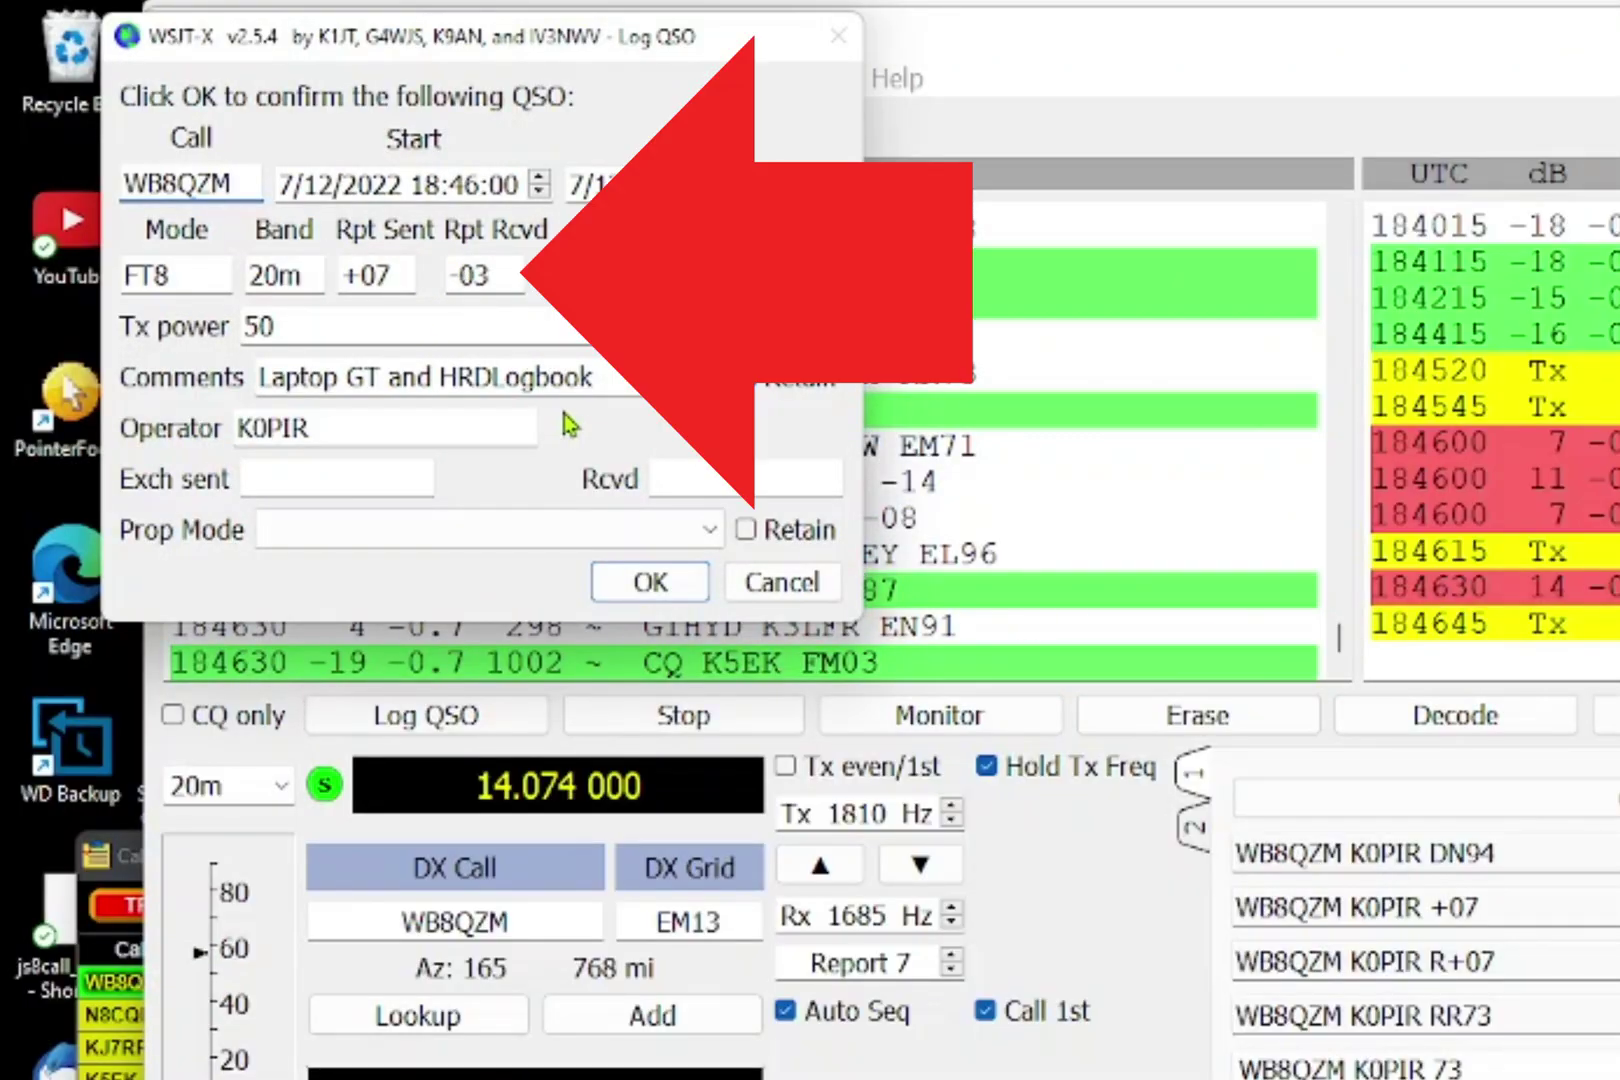
left_click(652, 583)
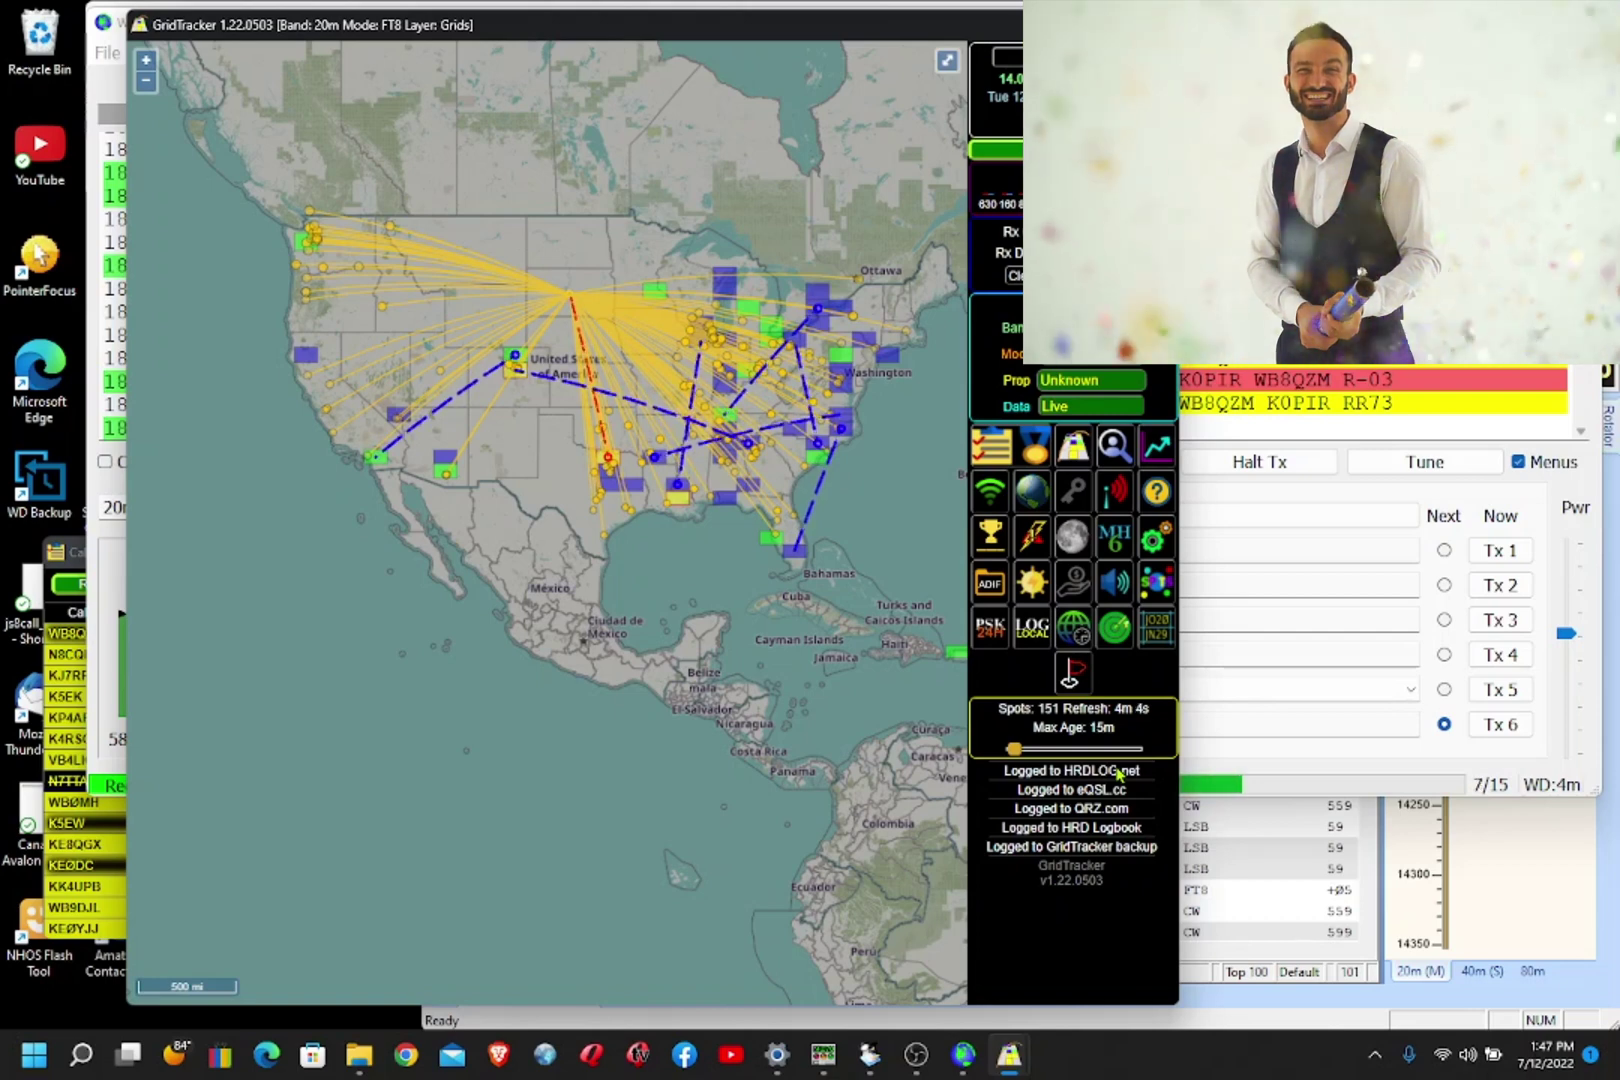
- Switch to HRD Logbook to check for the newly logged contact, and minimize the main WSJT-X window
mouse_move(869, 1054)
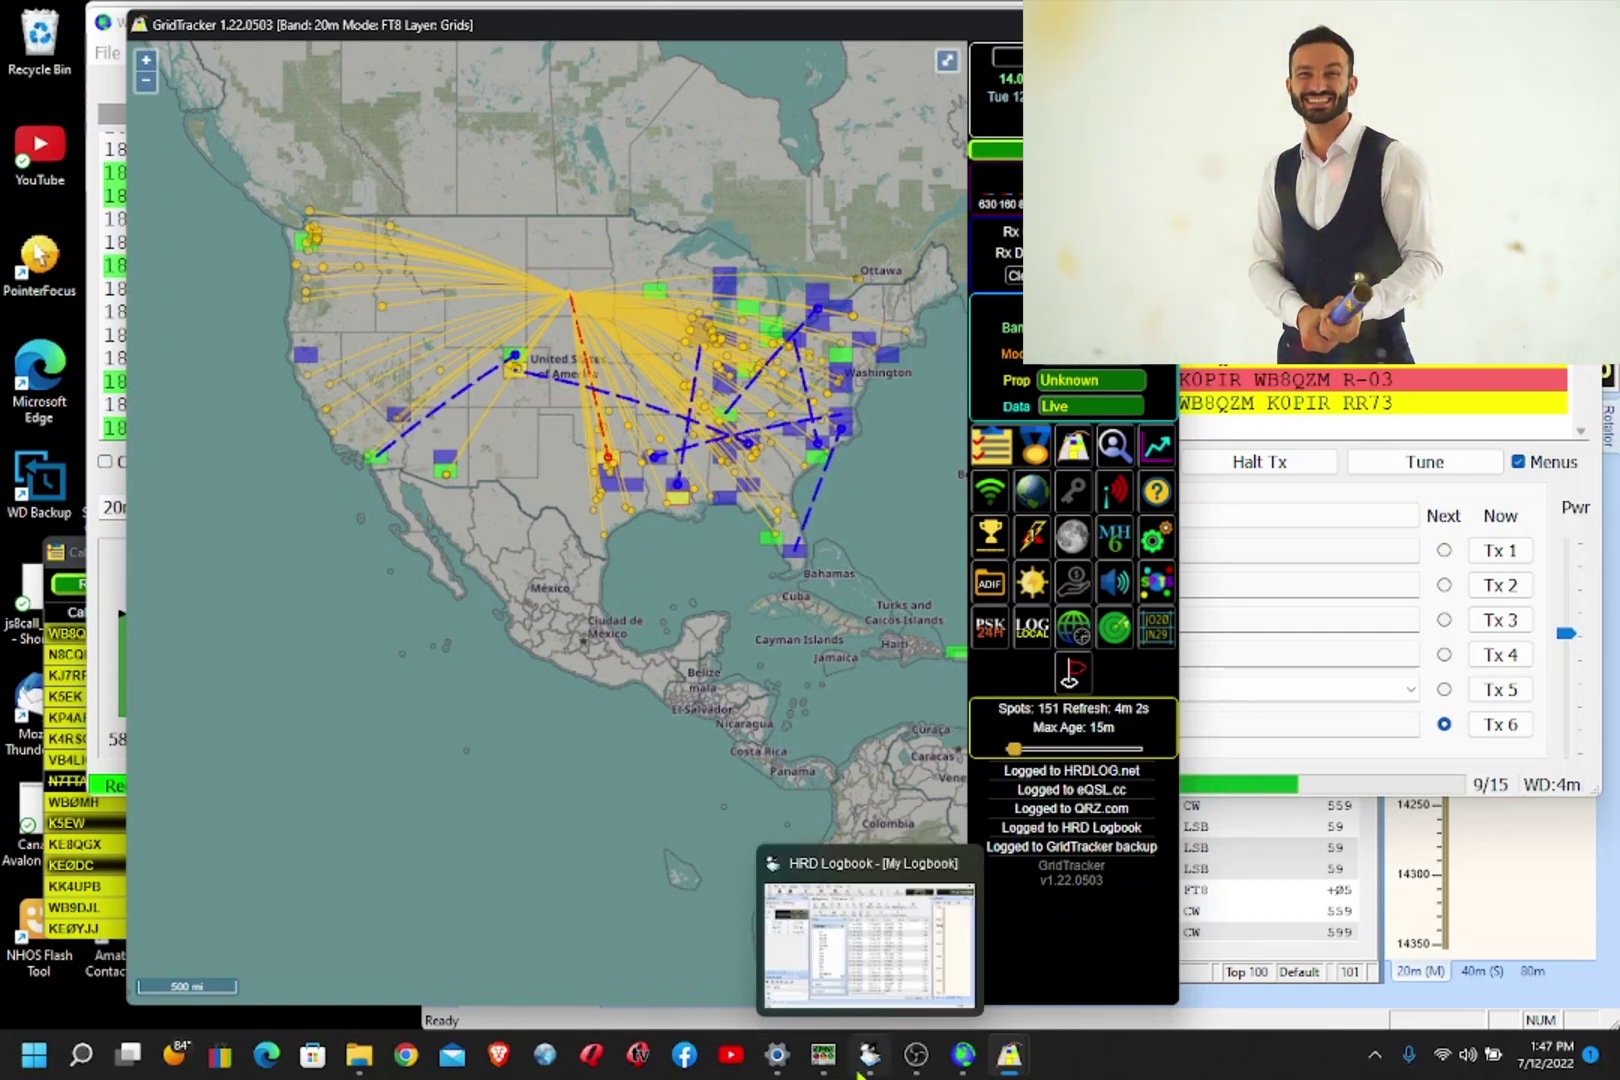
left_click(868, 930)
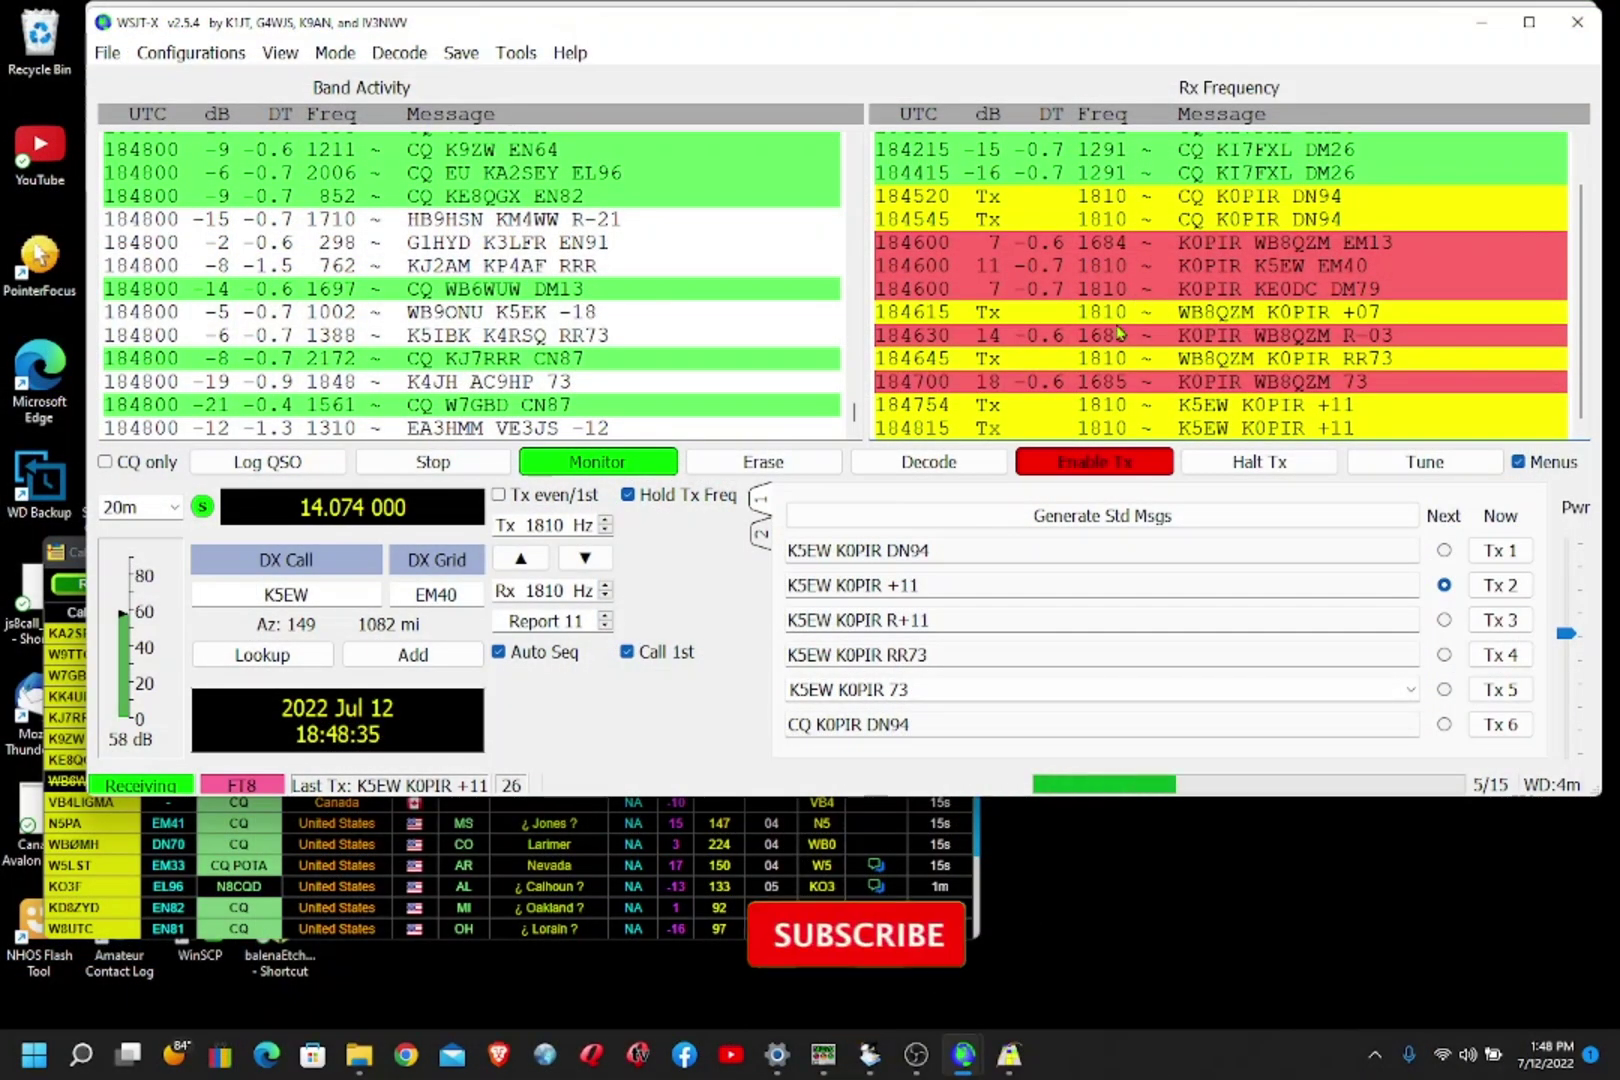
left_click(1481, 22)
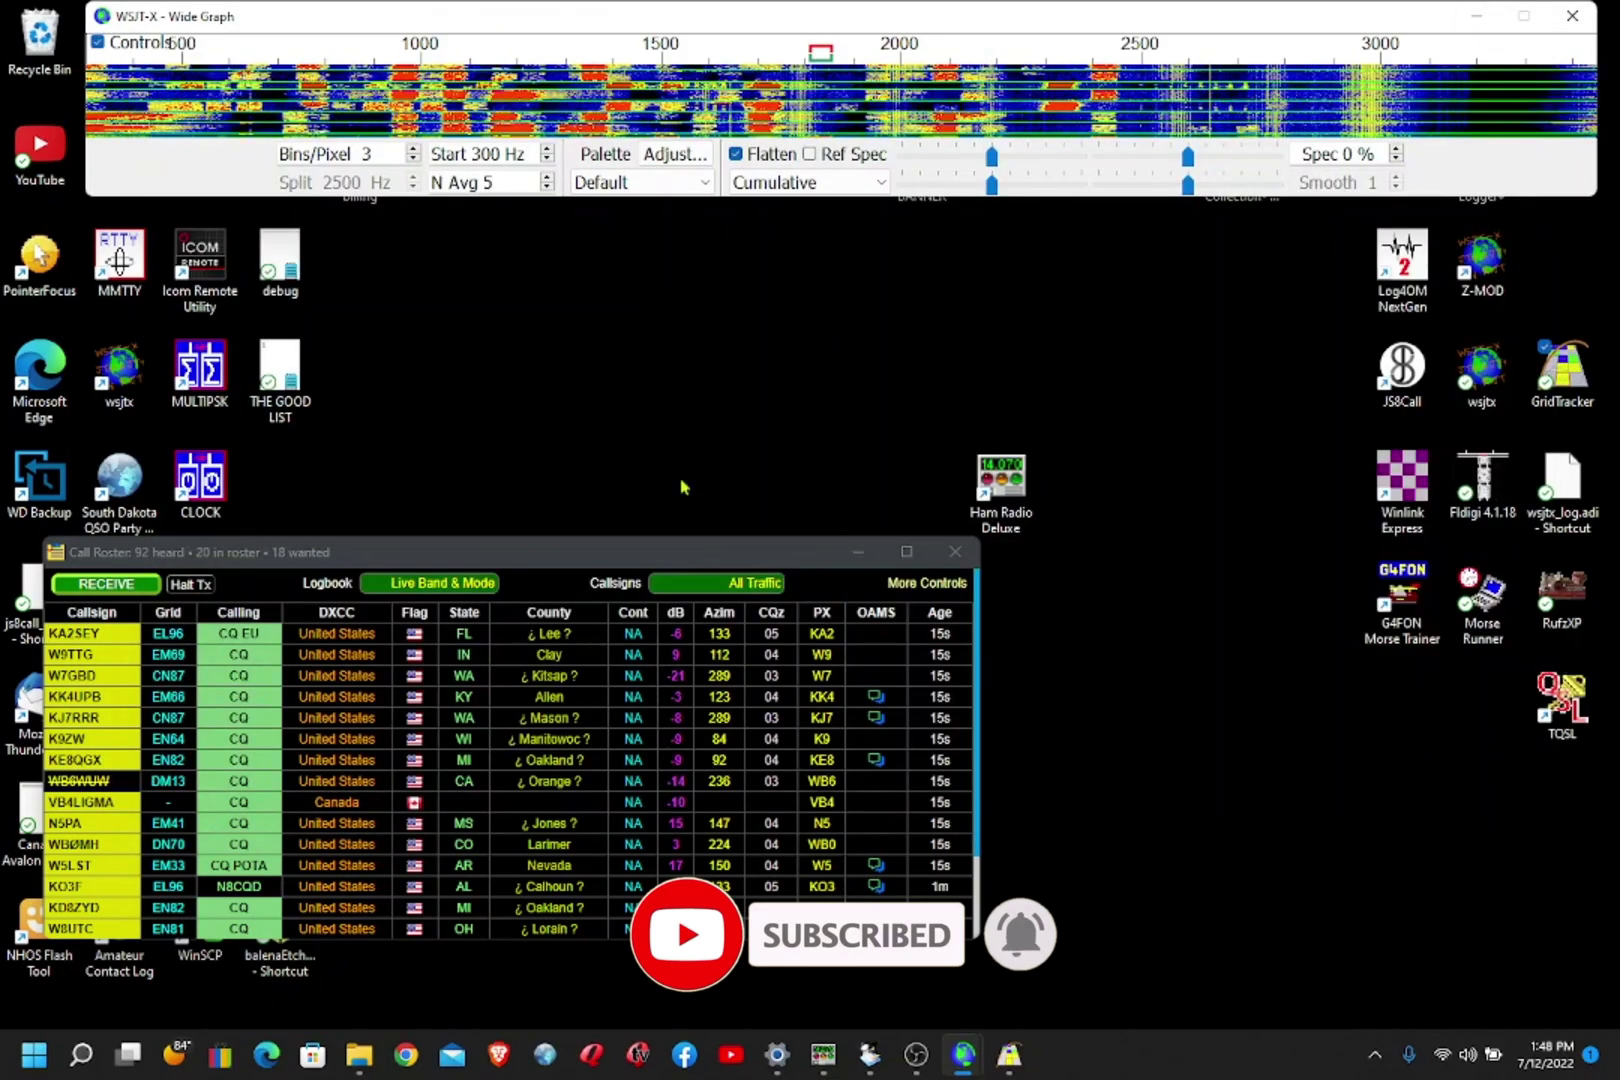